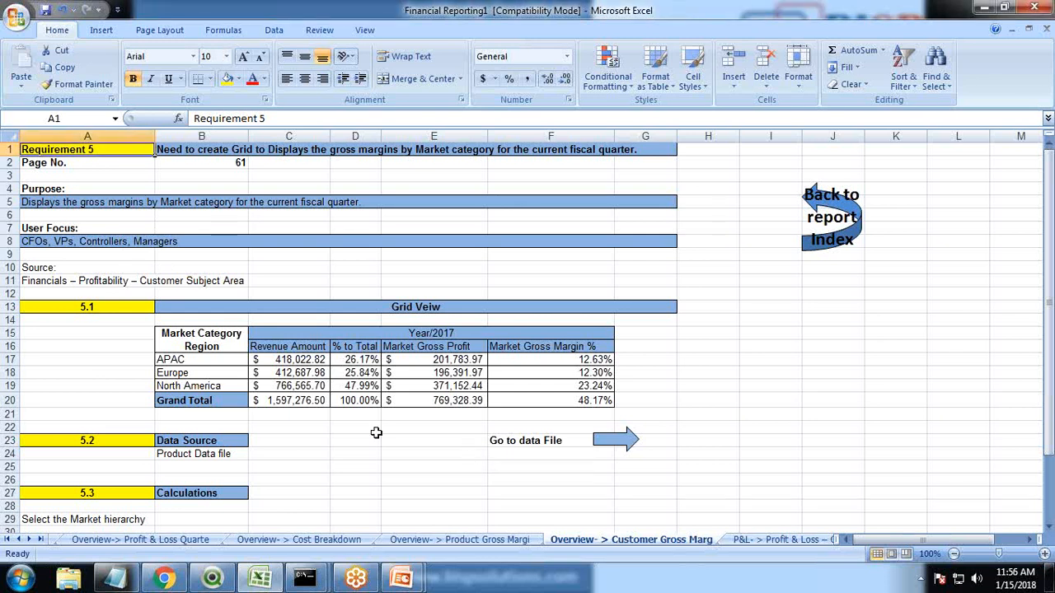
- Review the grid view and calculations on the customer gross margin requirement sheet
scroll(376, 433, down, 3)
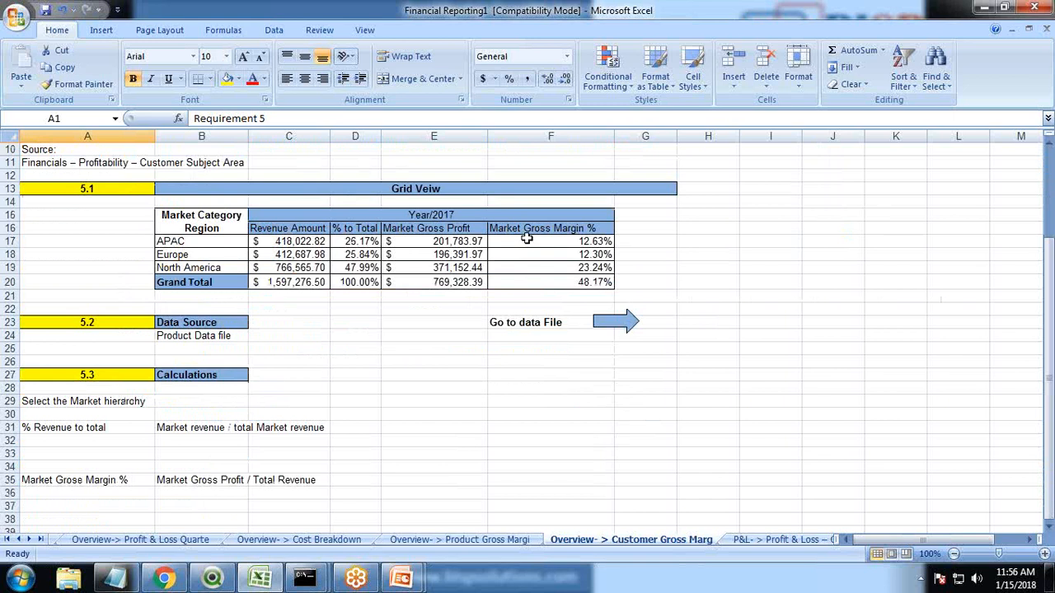
scroll(533, 413, up, 1)
scroll(533, 413, up, 1)
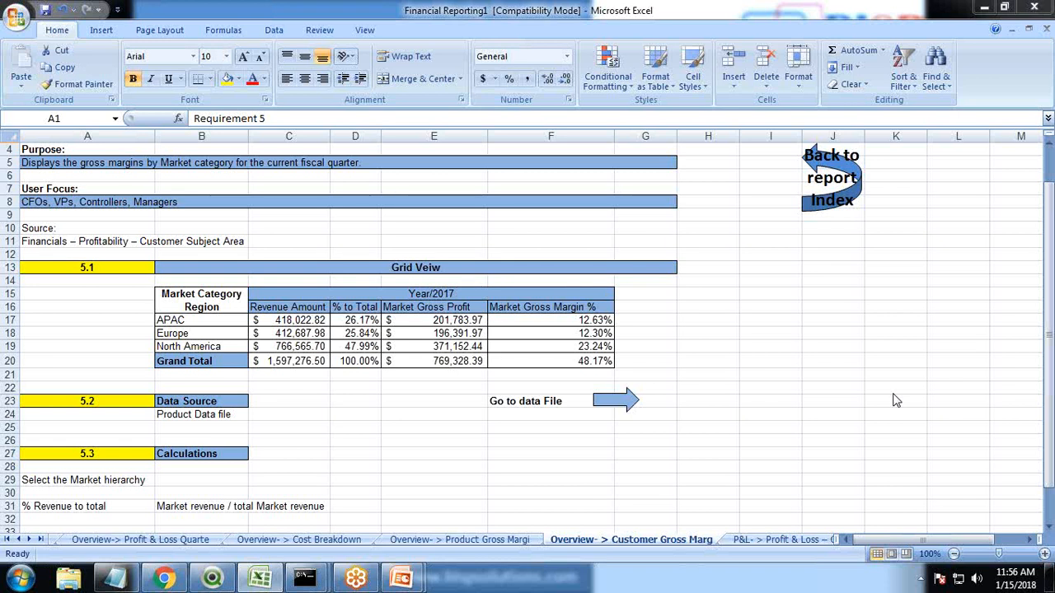
- Switch to the mongo shell in the command prompt and select the BISP database
mouse_move(312, 579)
click(357, 528)
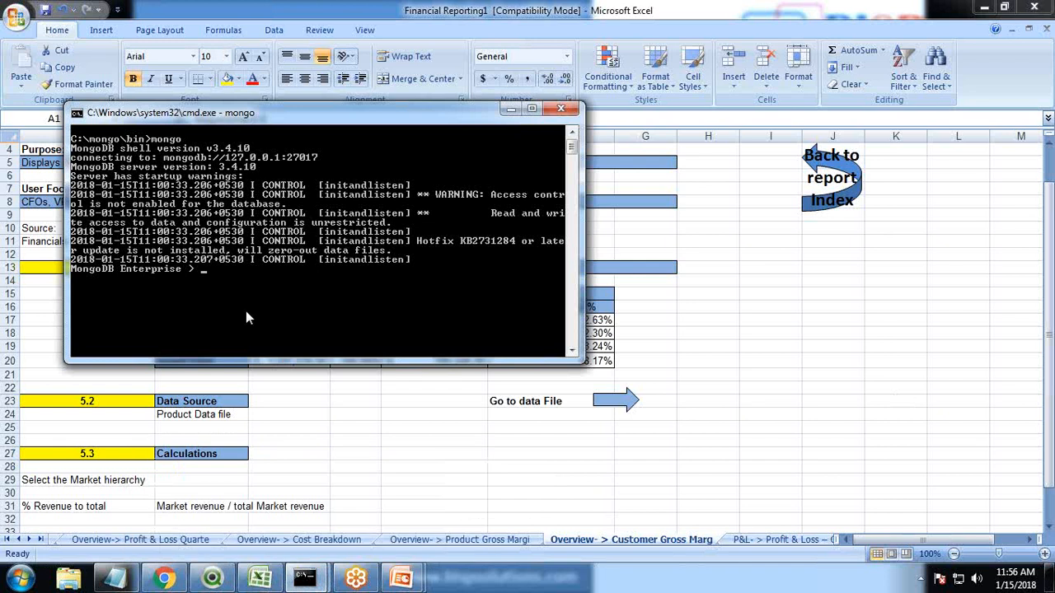
text(use BISP)
key(Return)
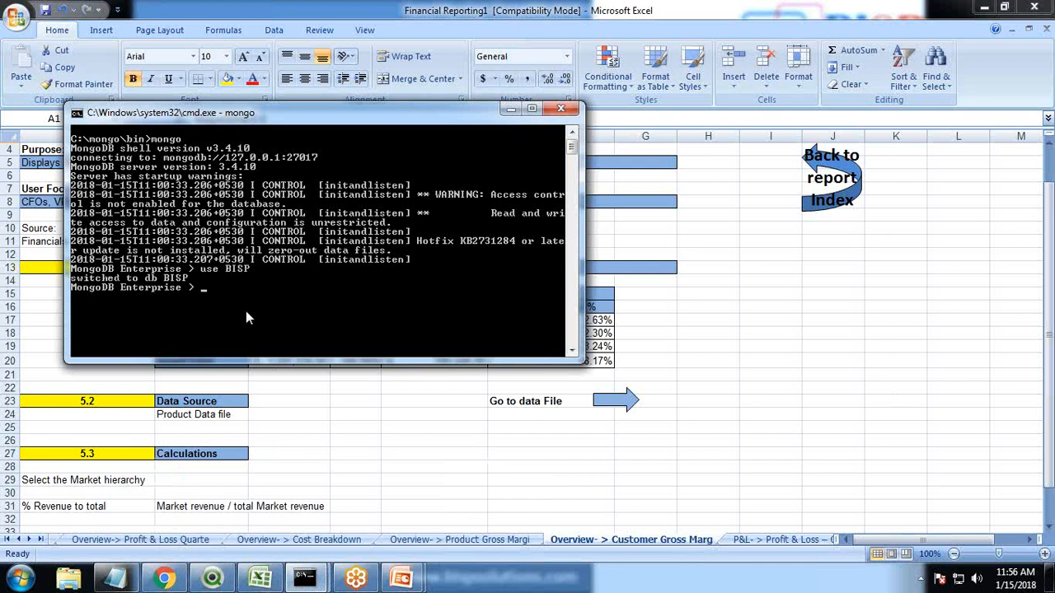
- List the database's collections and display the documents in the Finance collection
text(show collection)
key(Return)
text(show collections)
key(Return)
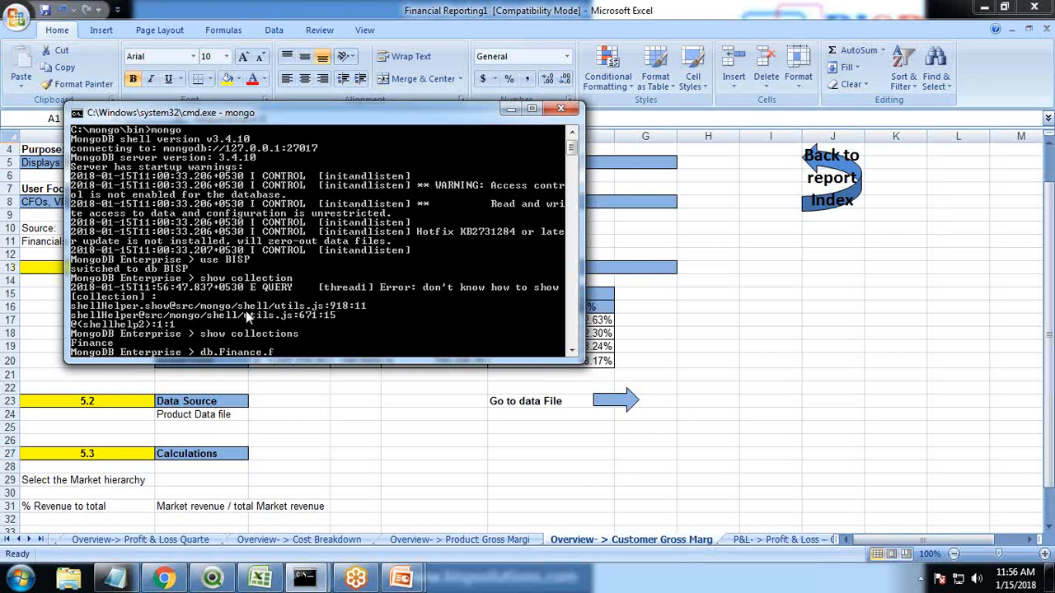
key(Return)
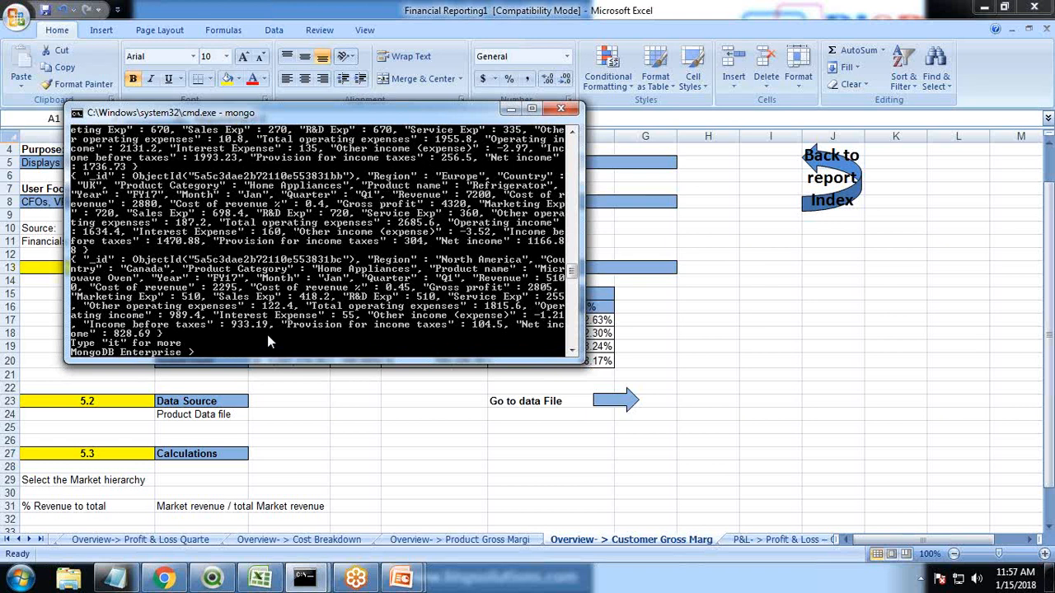
- Switch to QlikView, create a new document and save it on the Desktop as Demo
click(212, 578)
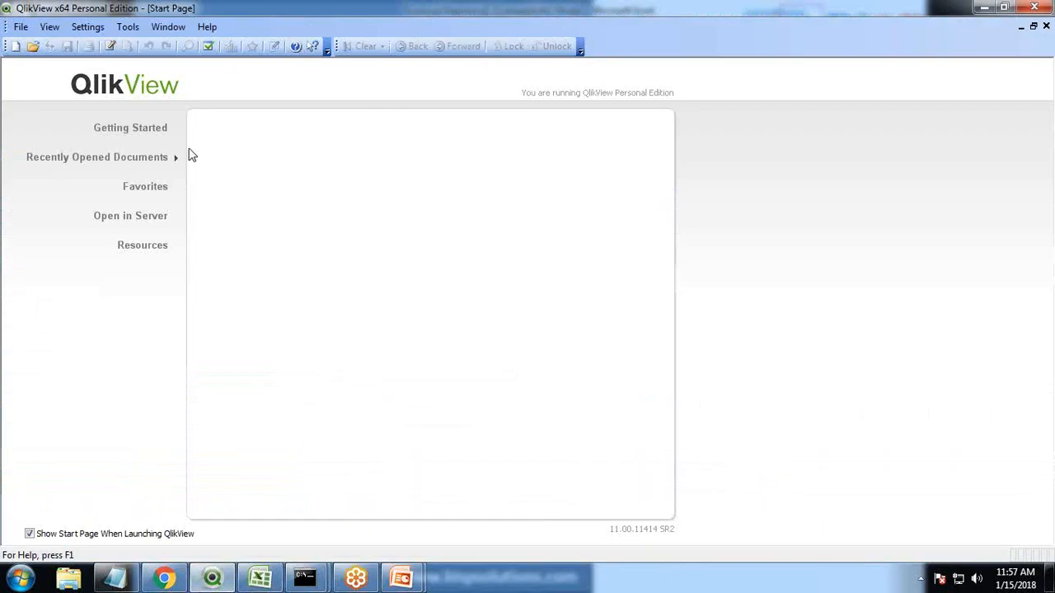
click(20, 27)
click(31, 42)
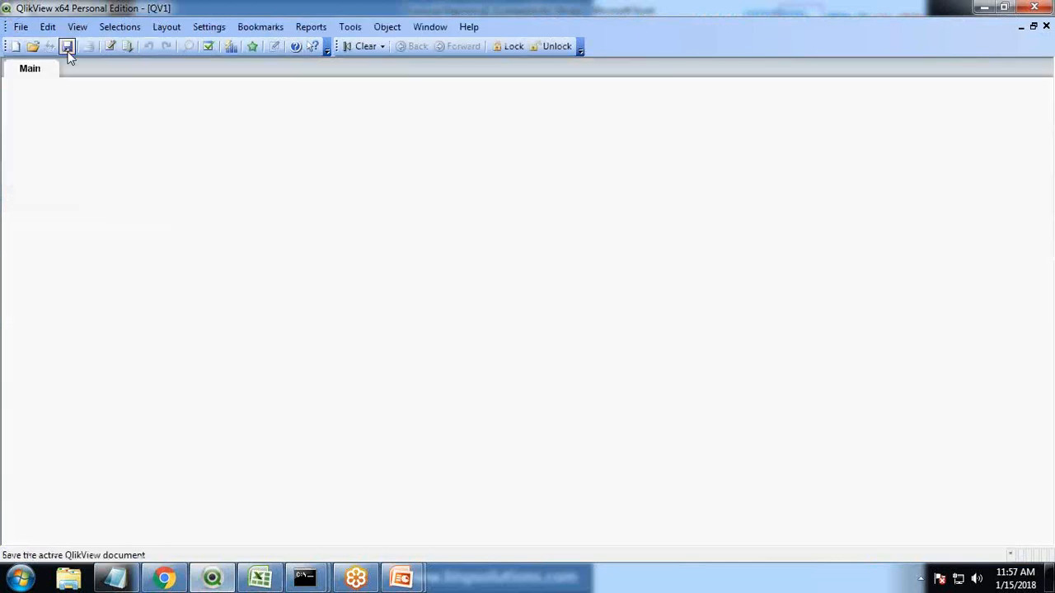
key(ctrl+e)
click(66, 46)
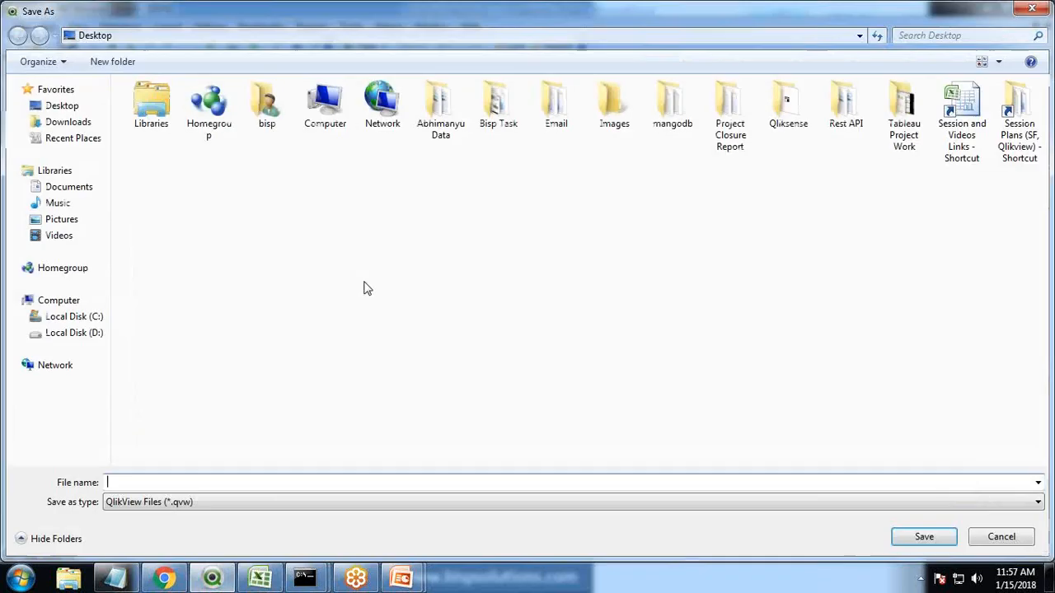
text(Demo)
key(Return)
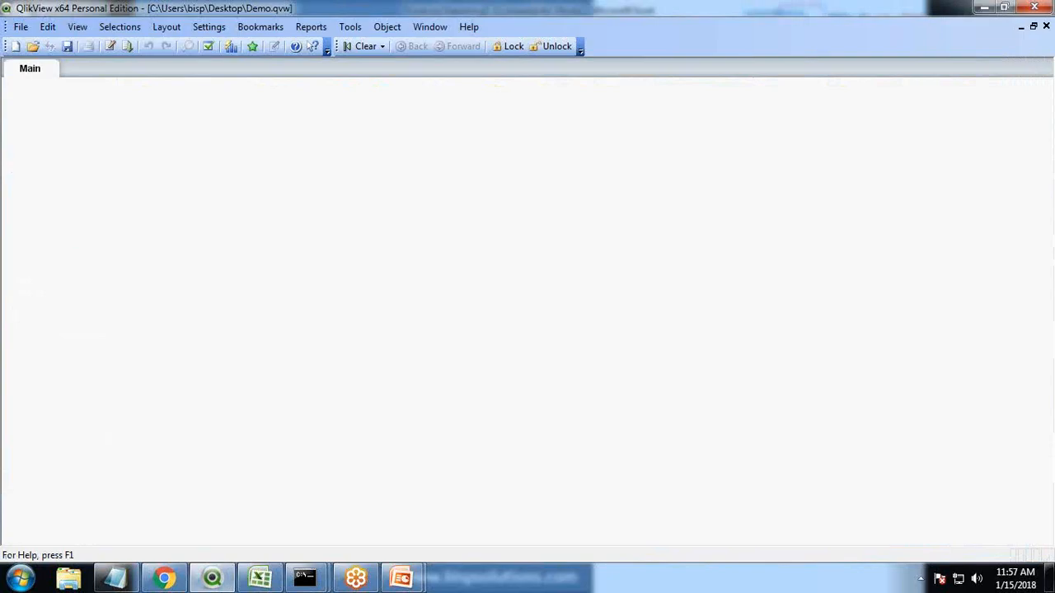
- Open the script editor and add a script tab named Main Data
click(110, 47)
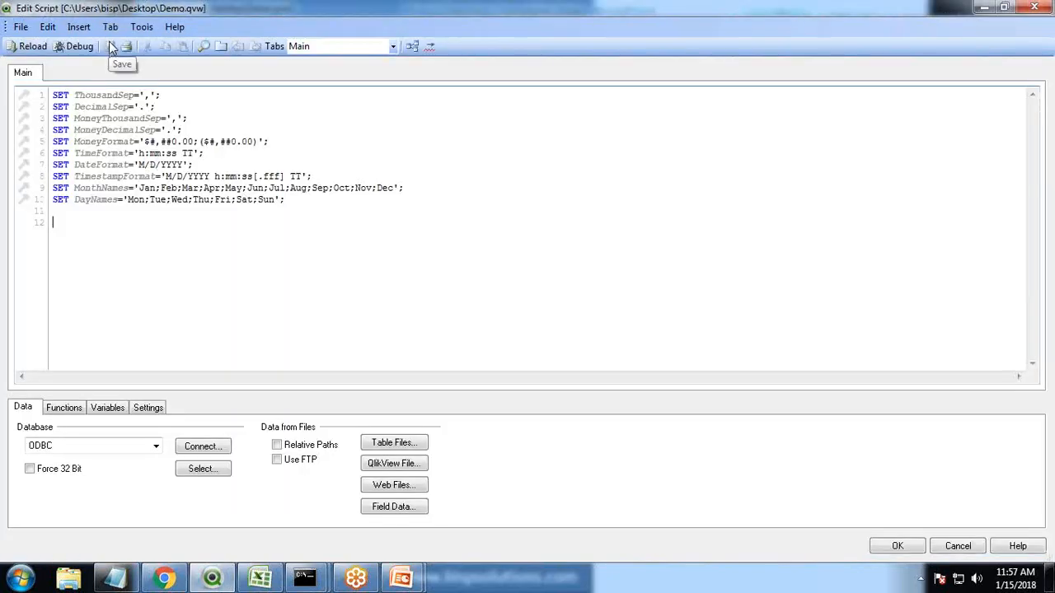
click(111, 27)
click(135, 42)
text(Main Dat)
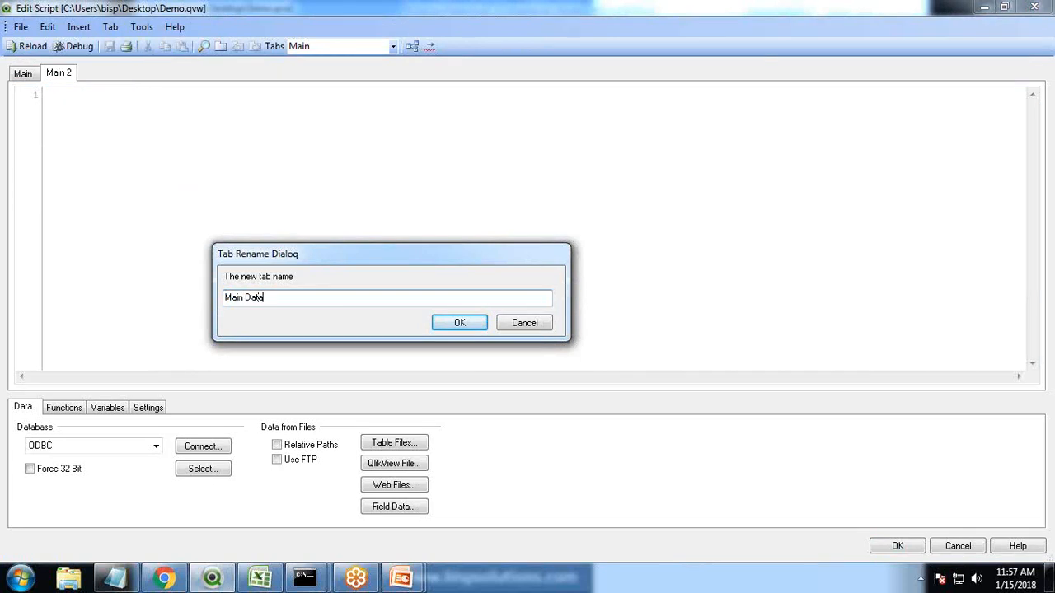
text(a)
key(Return)
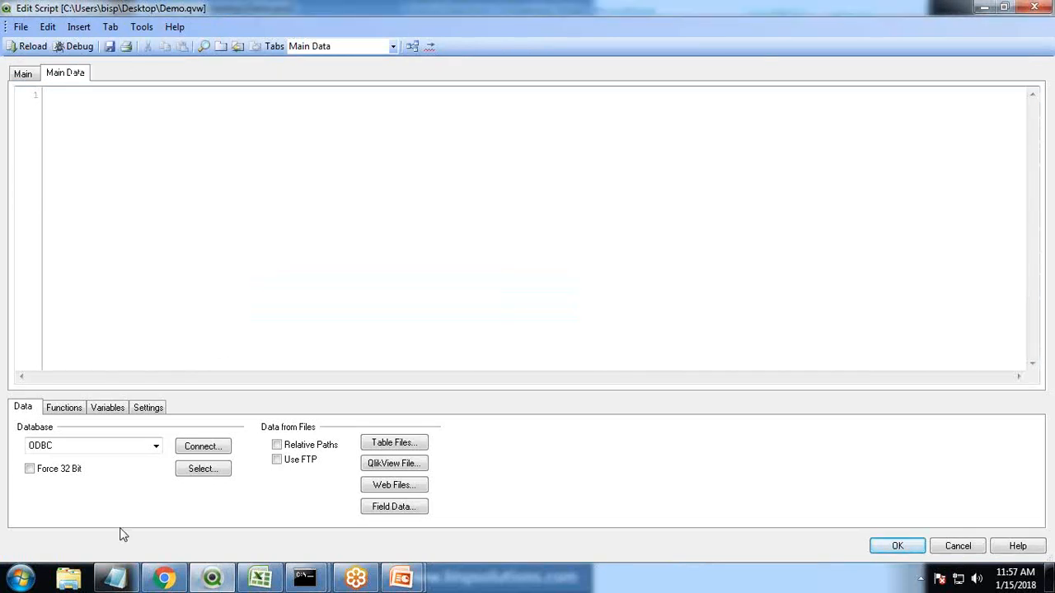
- Add an ODBC connection to the Sample Simba MongoDB ODBC DSN data source in the Main Data script
click(206, 452)
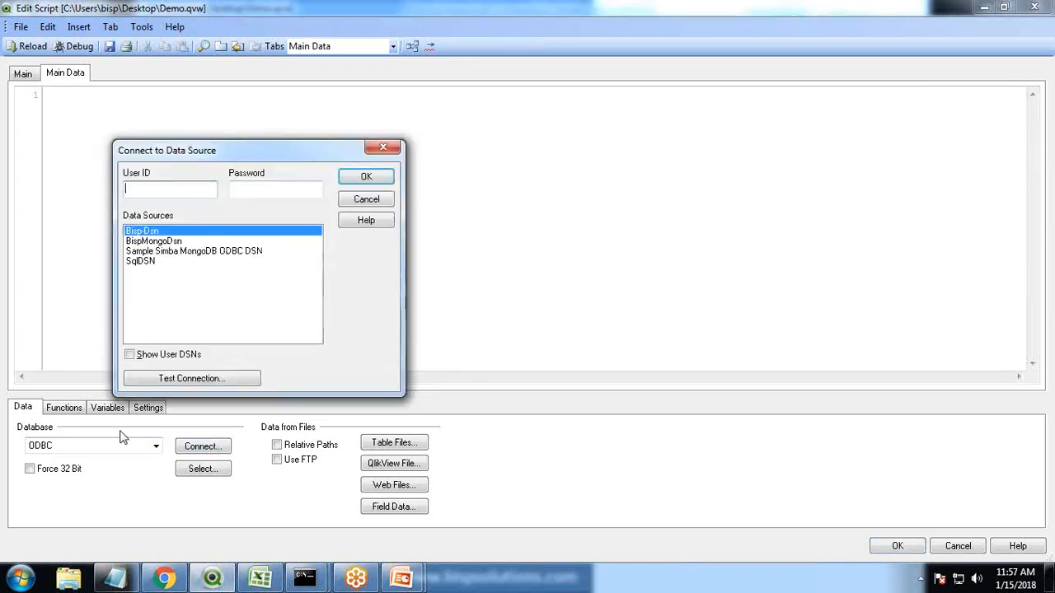
click(162, 252)
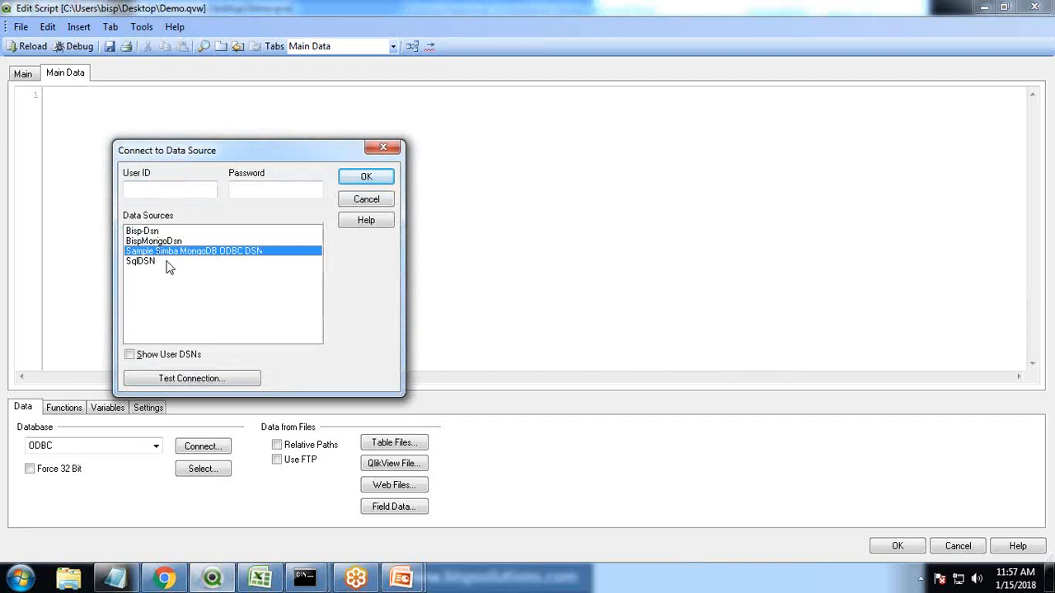
click(359, 178)
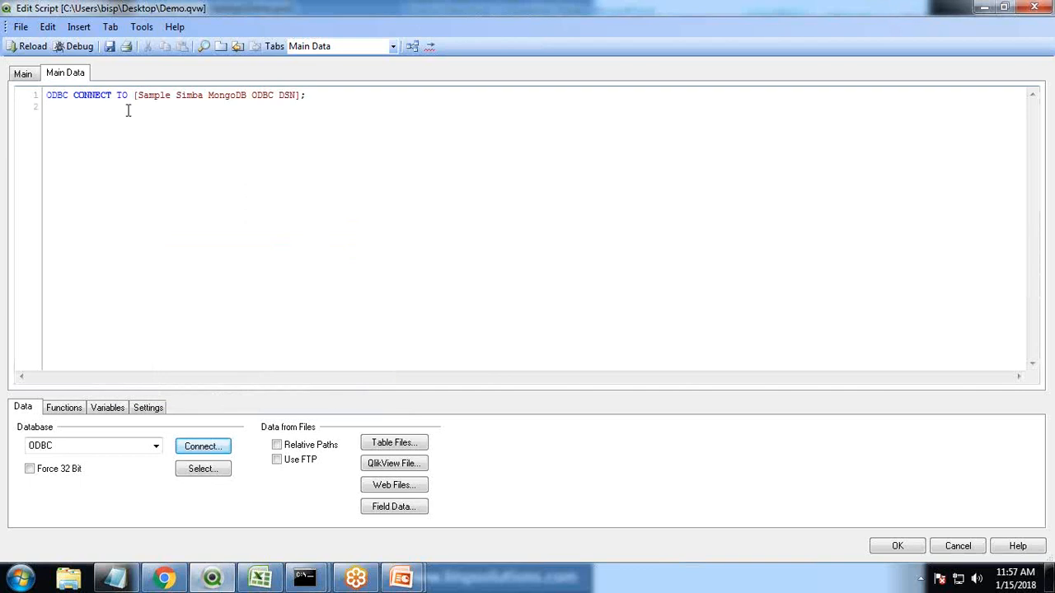
- Create a select statement for all fields of the BISP database's Finance table in Row format
click(200, 470)
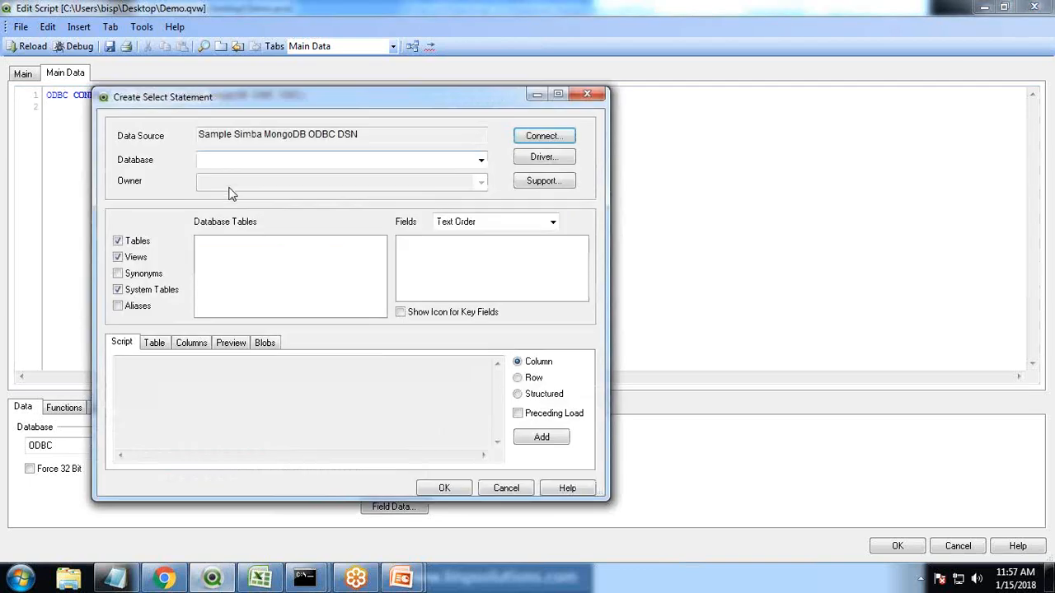
click(482, 160)
click(219, 177)
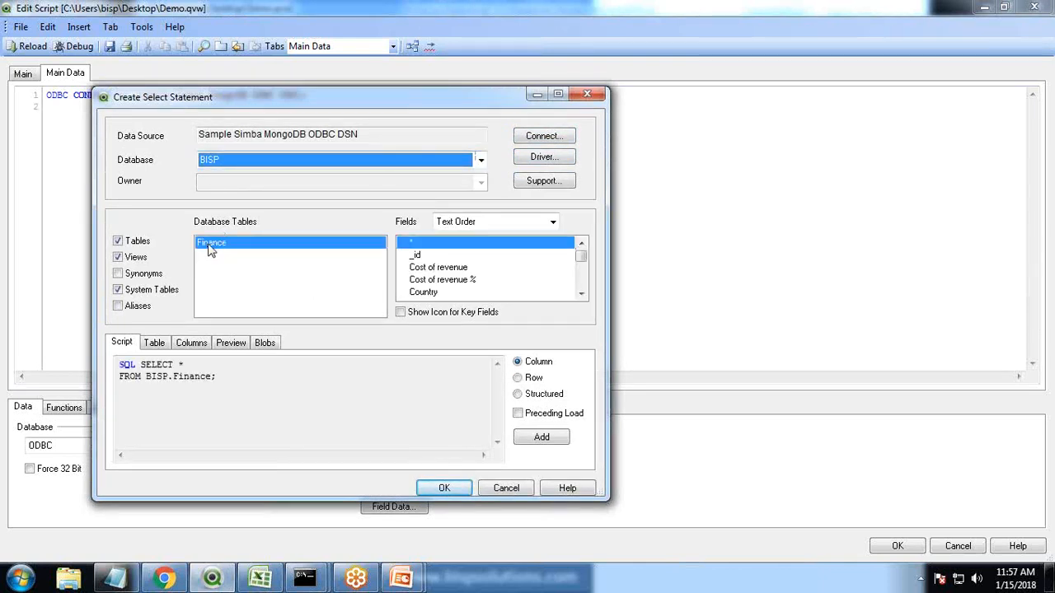
mouse_move(583, 258)
mouse_down()
mouse_move(583, 275)
mouse_move(583, 244)
mouse_up()
click(519, 396)
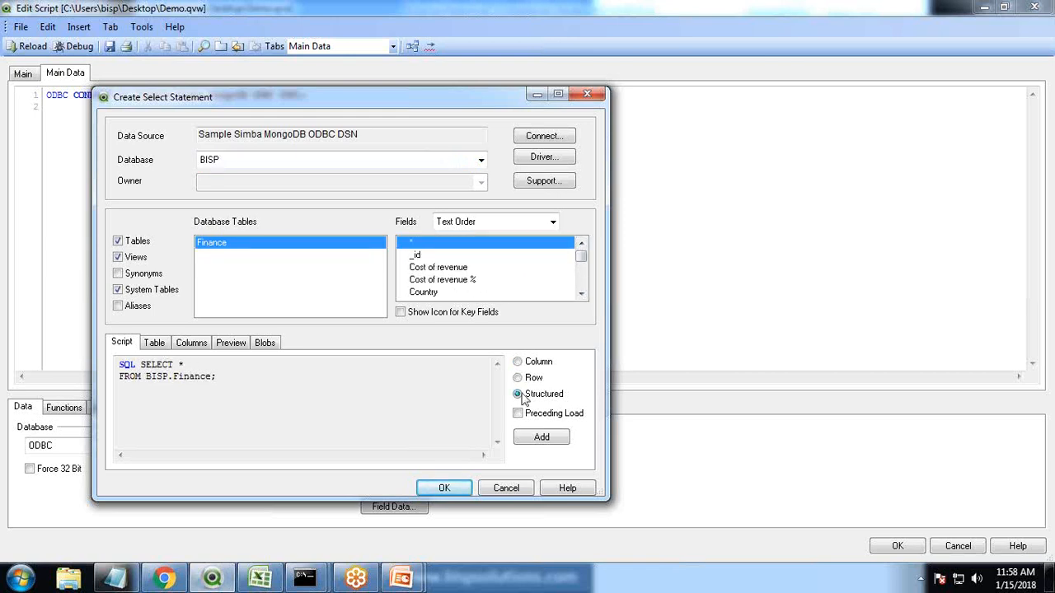
click(518, 362)
click(517, 378)
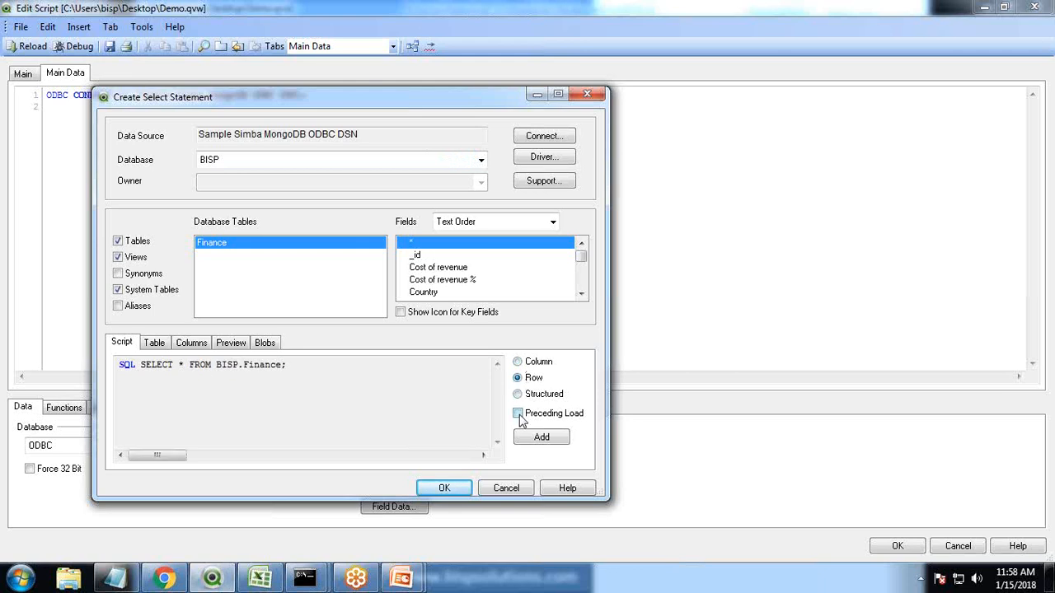
- Try the Preceding Load option on the select statement and inspect the generated LOAD field list
click(518, 413)
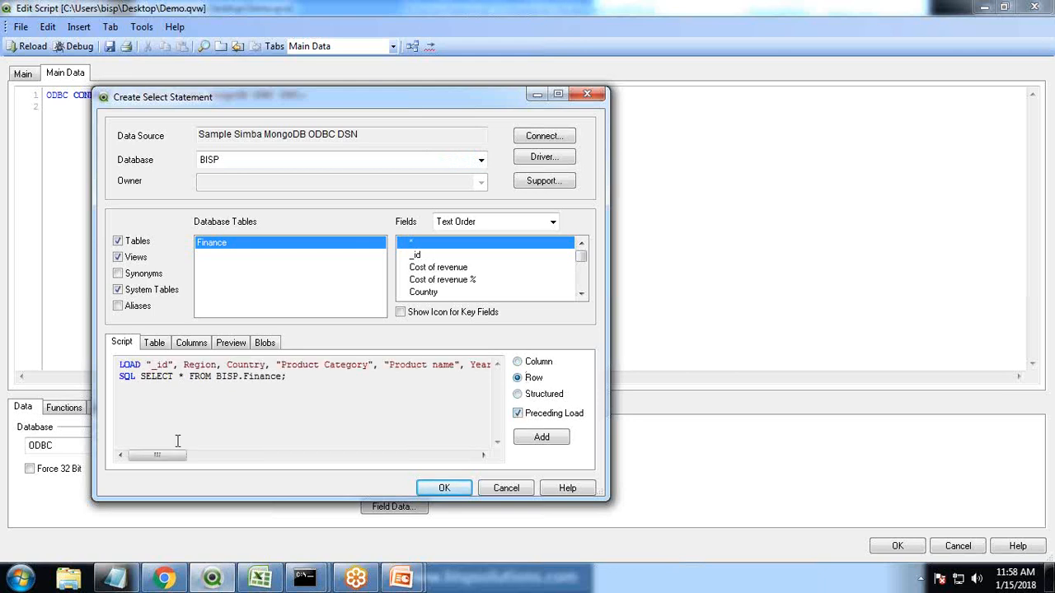
drag(160, 455, 366, 459)
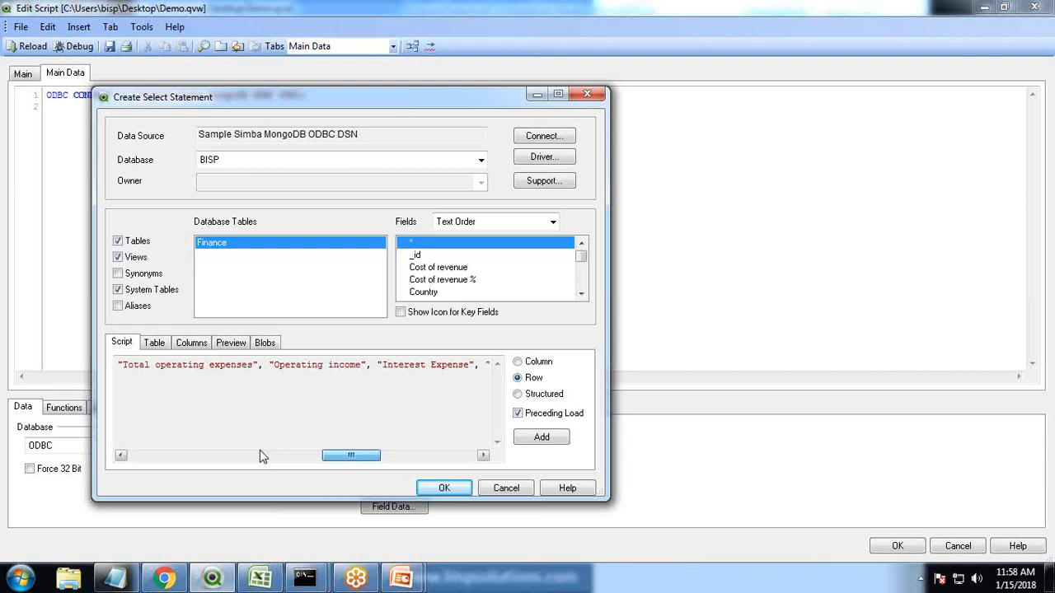
click(517, 413)
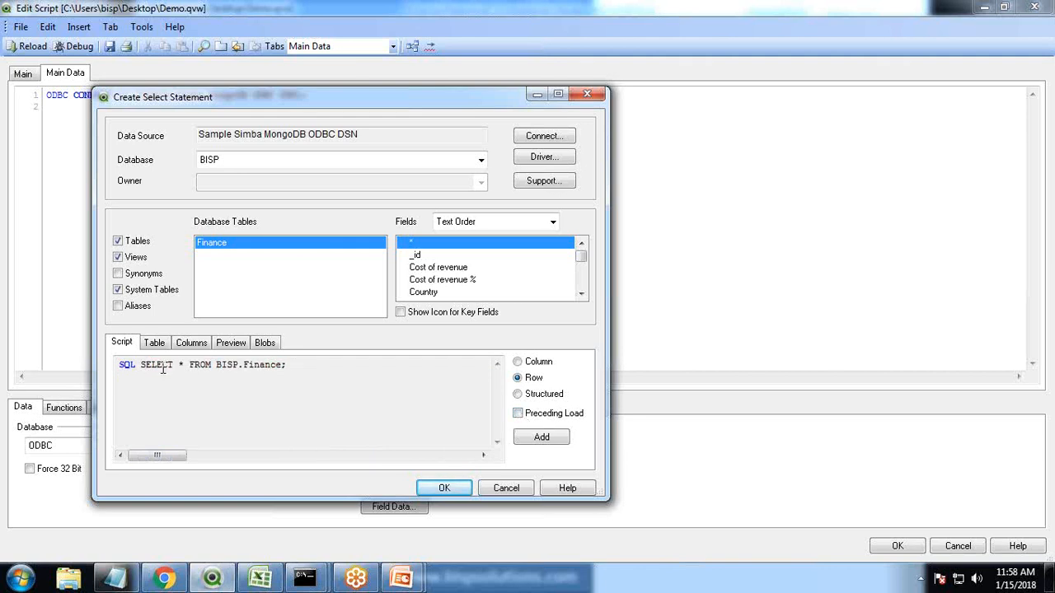
- Check the table details and insert the Finance select statement into the script
click(154, 342)
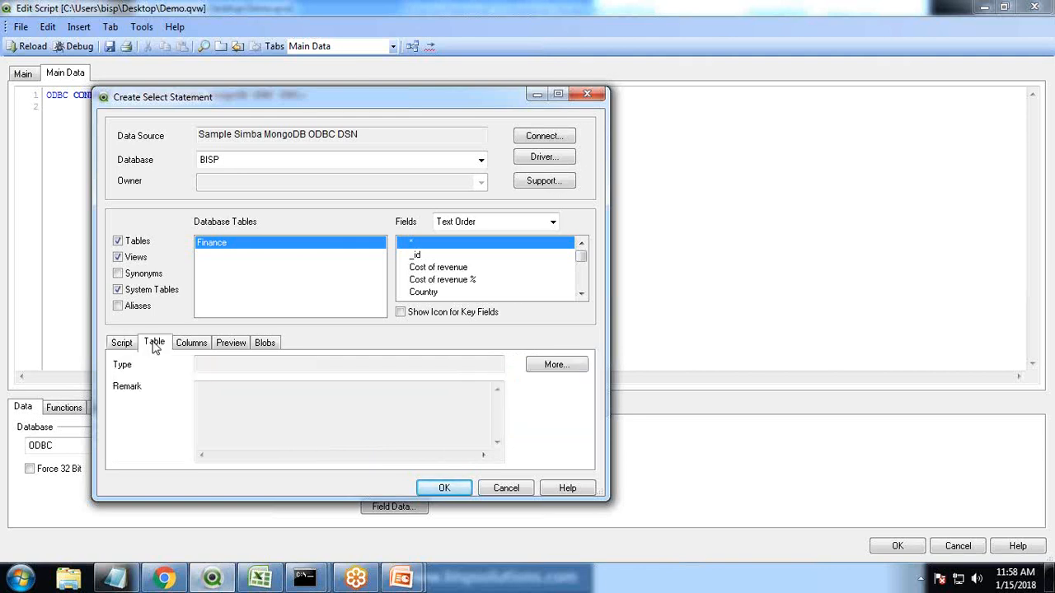
click(122, 342)
click(459, 488)
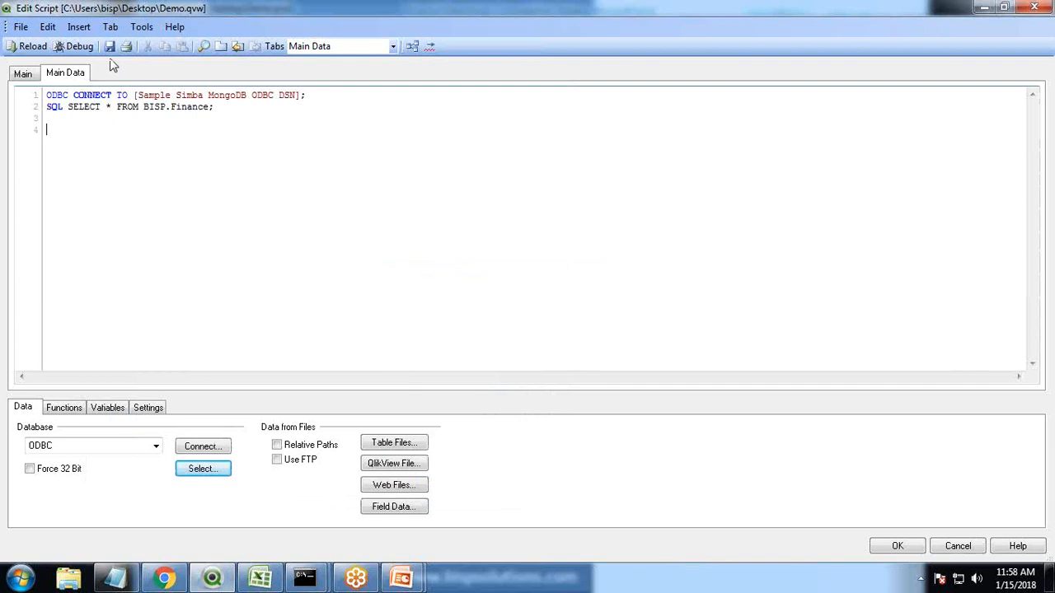
- Reload the script to load the Finance data, review the execution log and close it
click(25, 47)
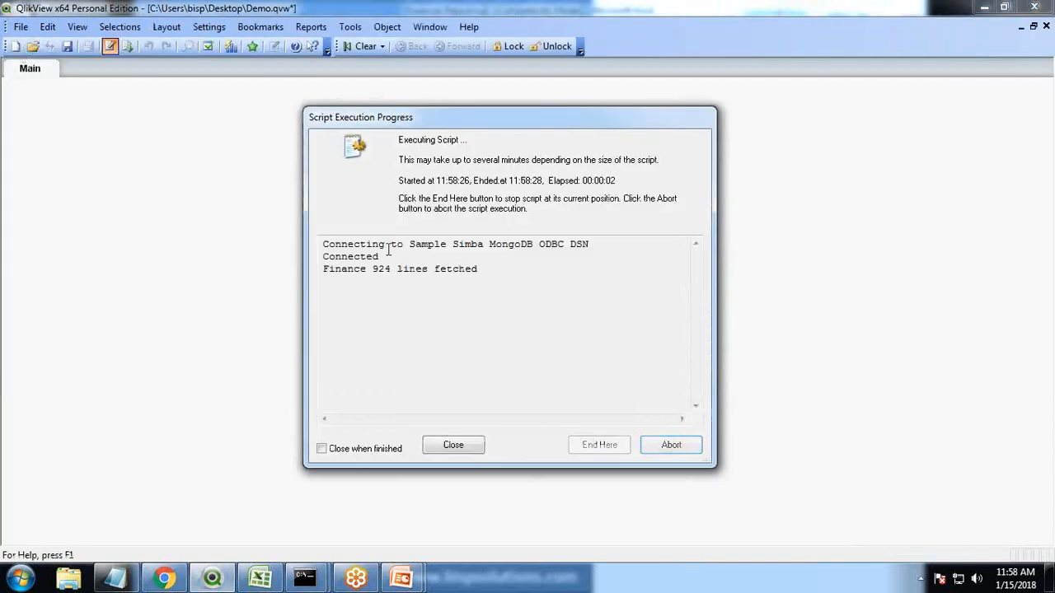
drag(378, 245, 591, 245)
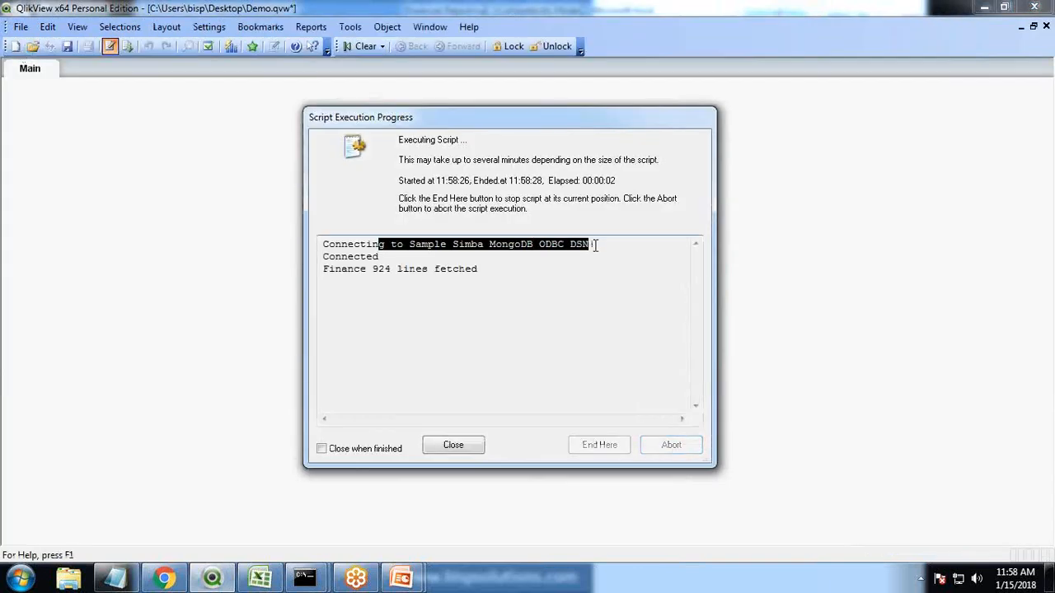
drag(370, 270, 486, 271)
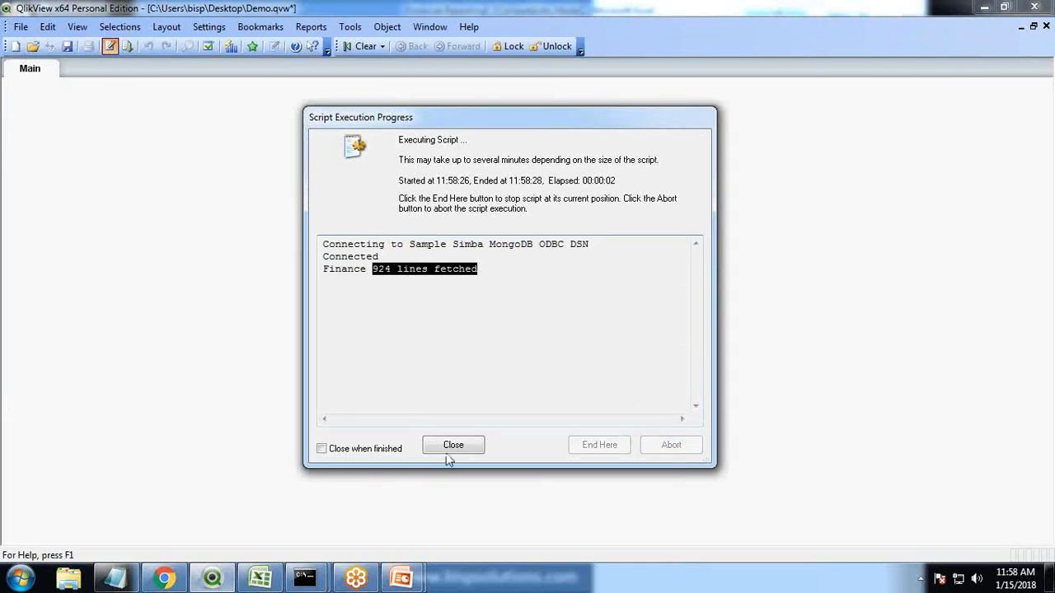
click(454, 446)
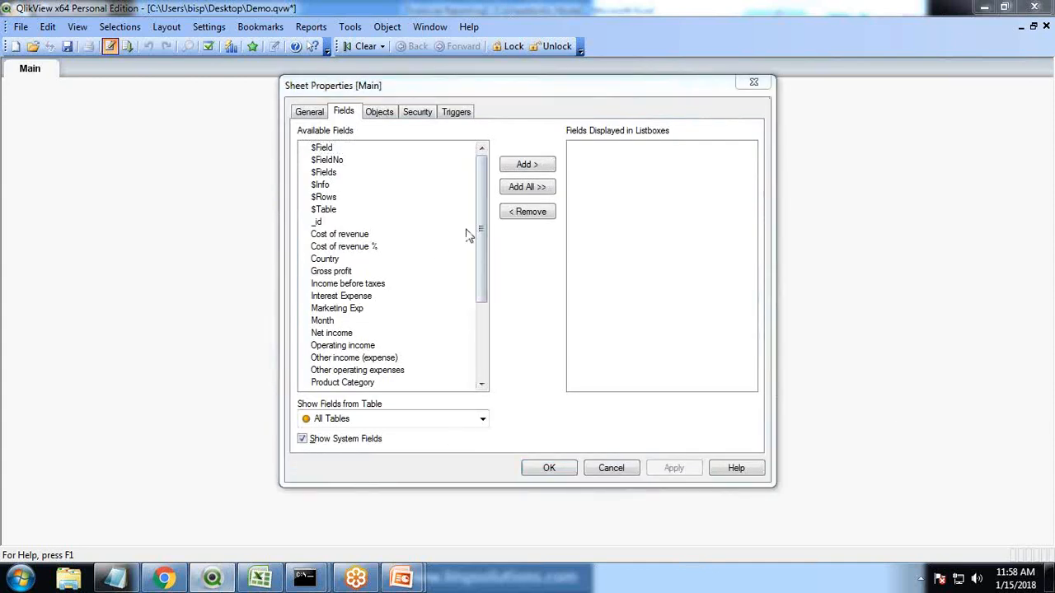
- Add a list box for the Quarter field to the Main sheet and move it away from the sheet's corner
drag(483, 229, 483, 303)
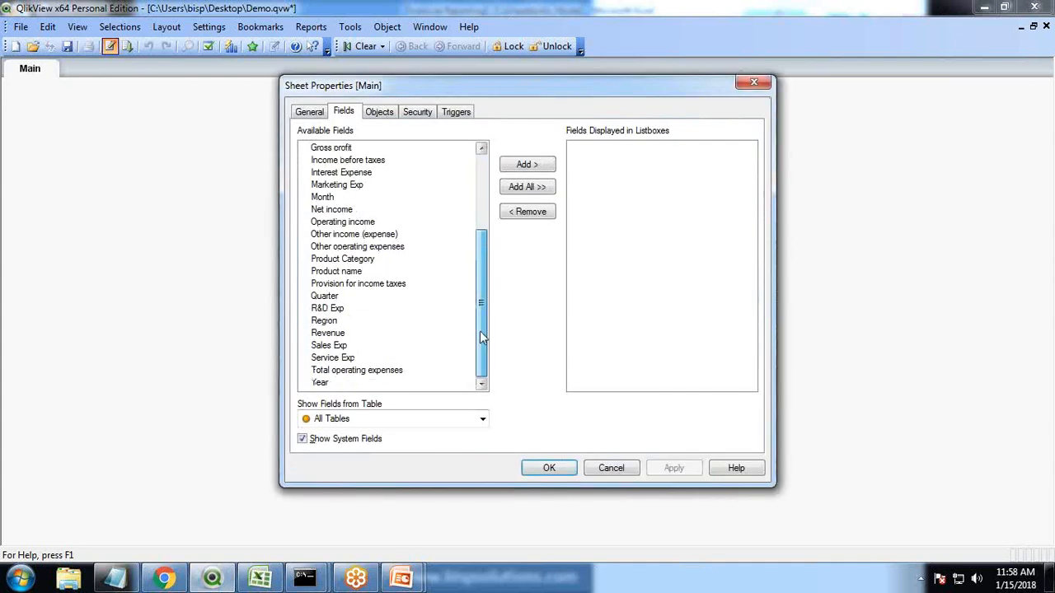
click(324, 296)
click(528, 164)
click(549, 467)
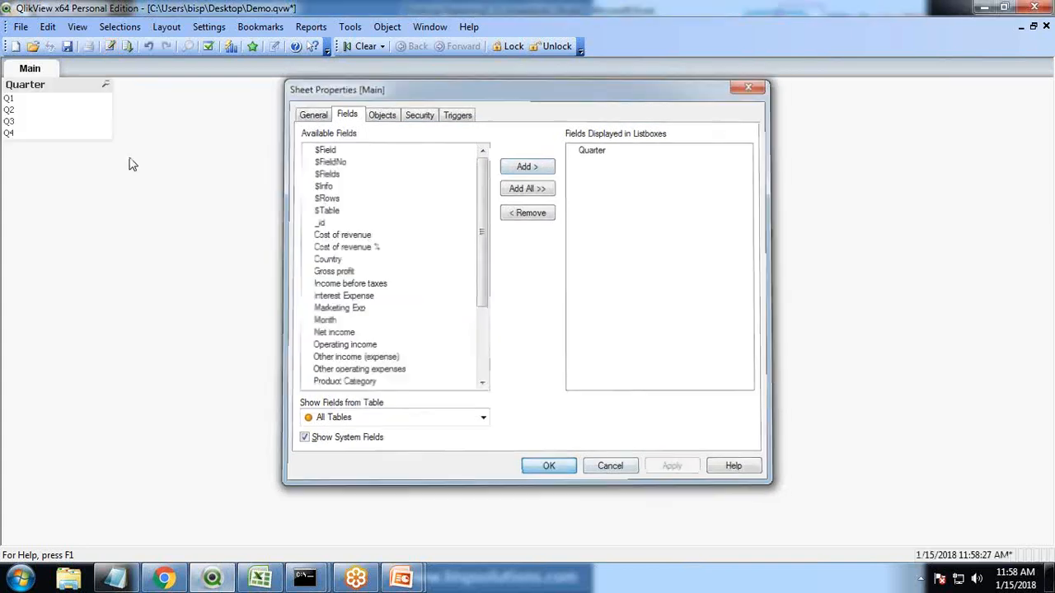
drag(21, 89, 226, 109)
- Turn off Single Column for the Quarter list box and use a fixed number of four columns
right_click(226, 110)
click(271, 117)
drag(491, 85, 375, 158)
click(333, 181)
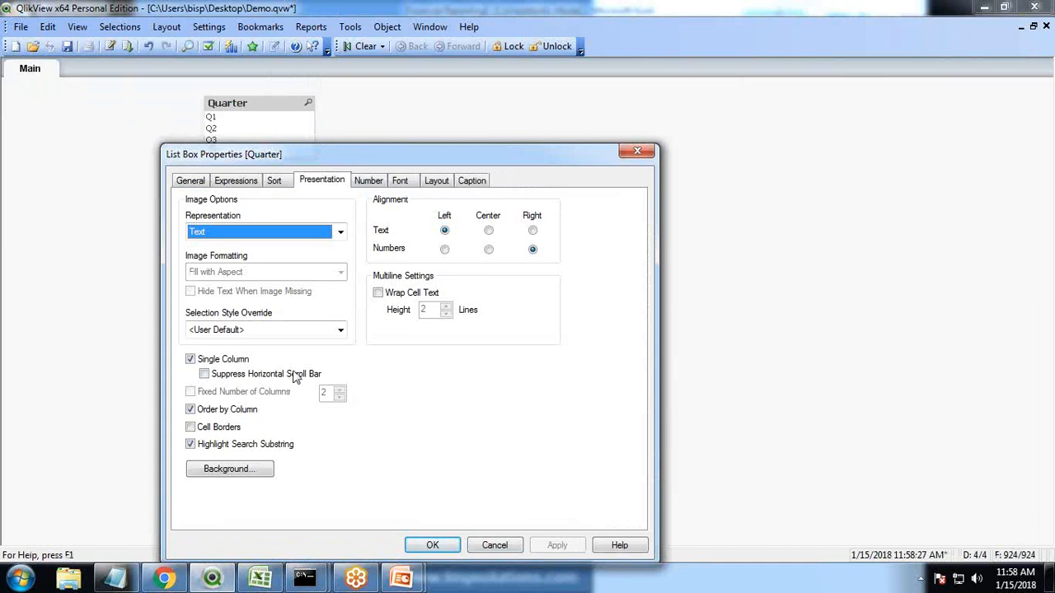
click(190, 364)
click(190, 392)
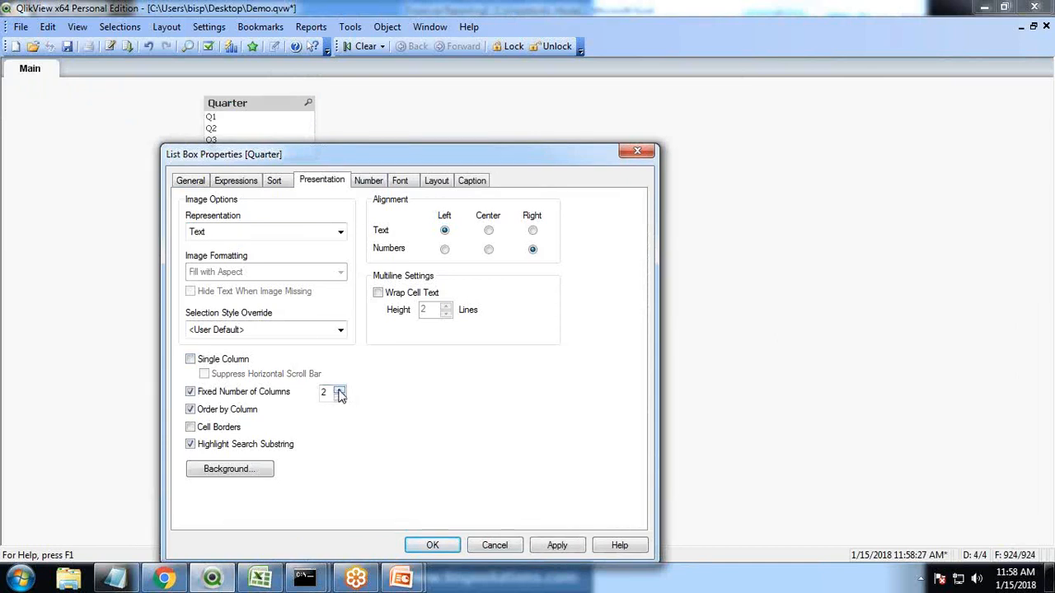
click(340, 394)
click(431, 544)
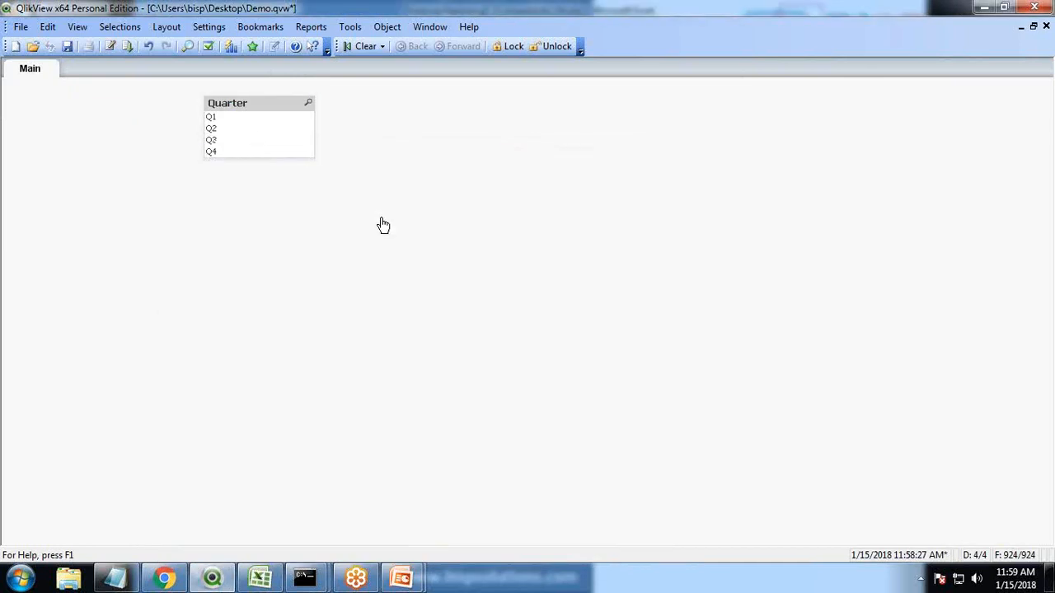
- Shrink the Quarter list box's height so that all four quarters fit in one row
click(261, 153)
click(262, 155)
drag(262, 157, 261, 130)
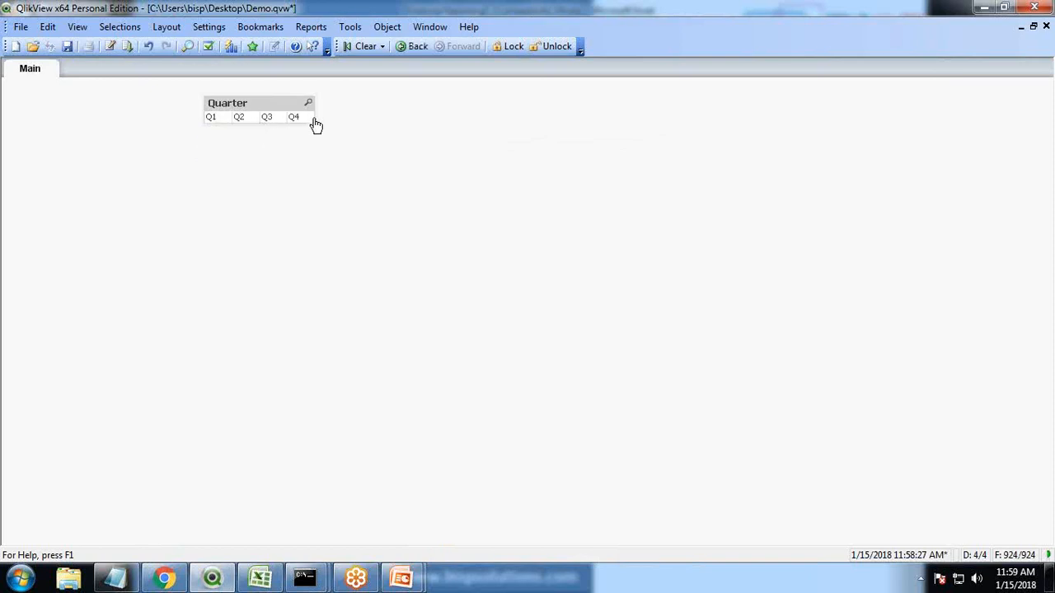
- Widen the Quarter list box to nearly three times its width and move it toward the middle of the sheet
drag(334, 117, 508, 117)
drag(365, 106, 440, 137)
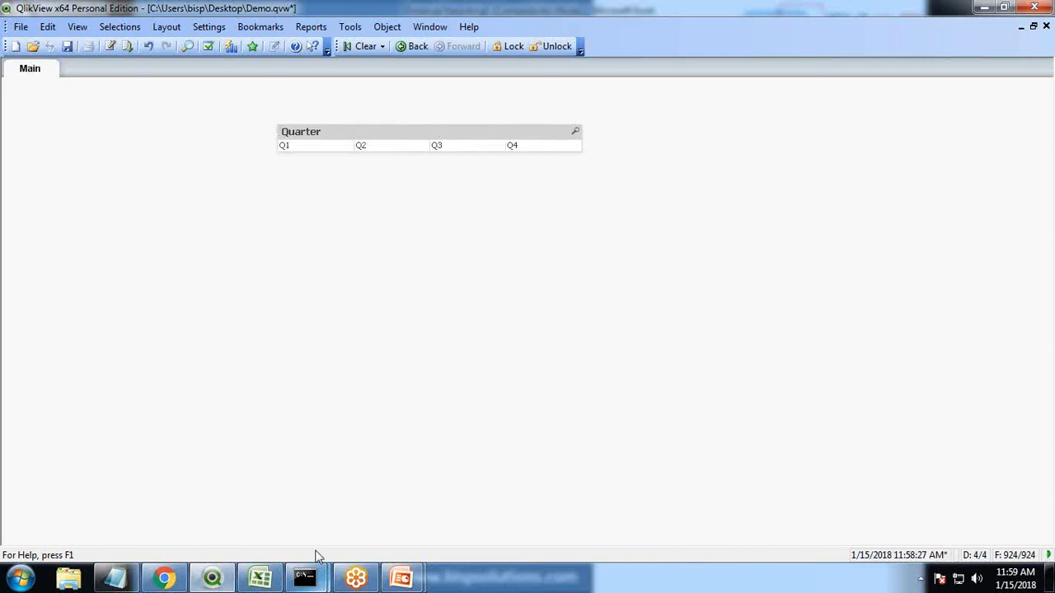
- Check the customer gross margin grid in the Excel workbook and create a straight table titled Market Category in QlikView
click(259, 579)
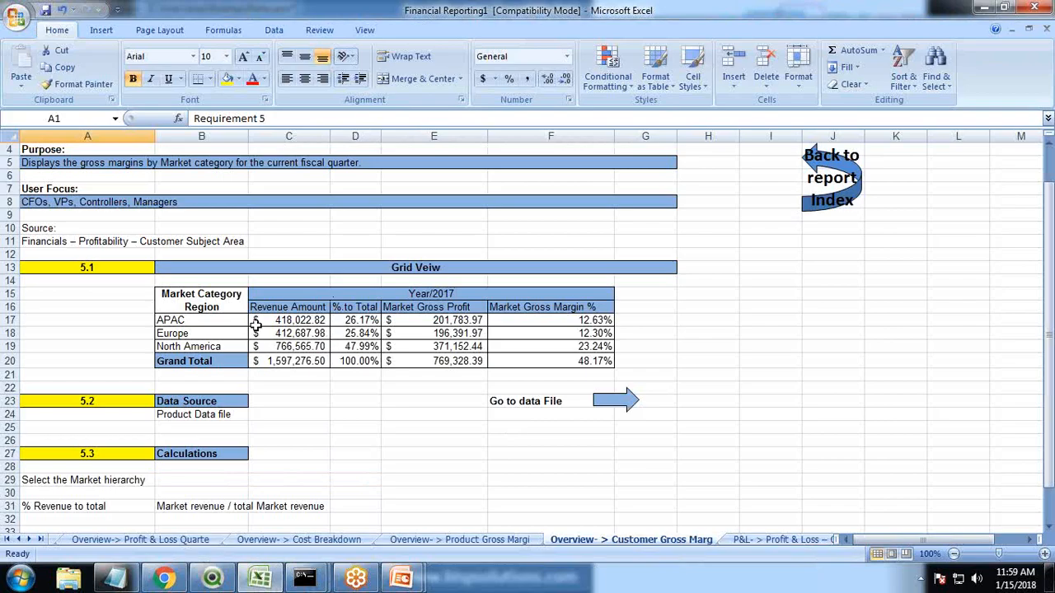
key(alt+Tab)
right_click(224, 211)
mouse_move(347, 249)
click(466, 323)
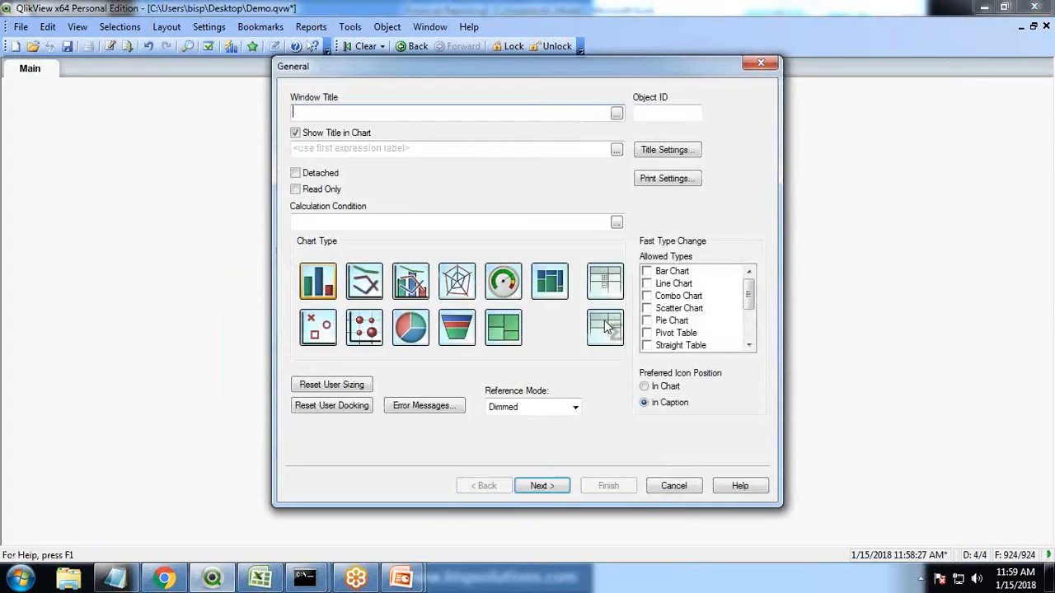
click(602, 343)
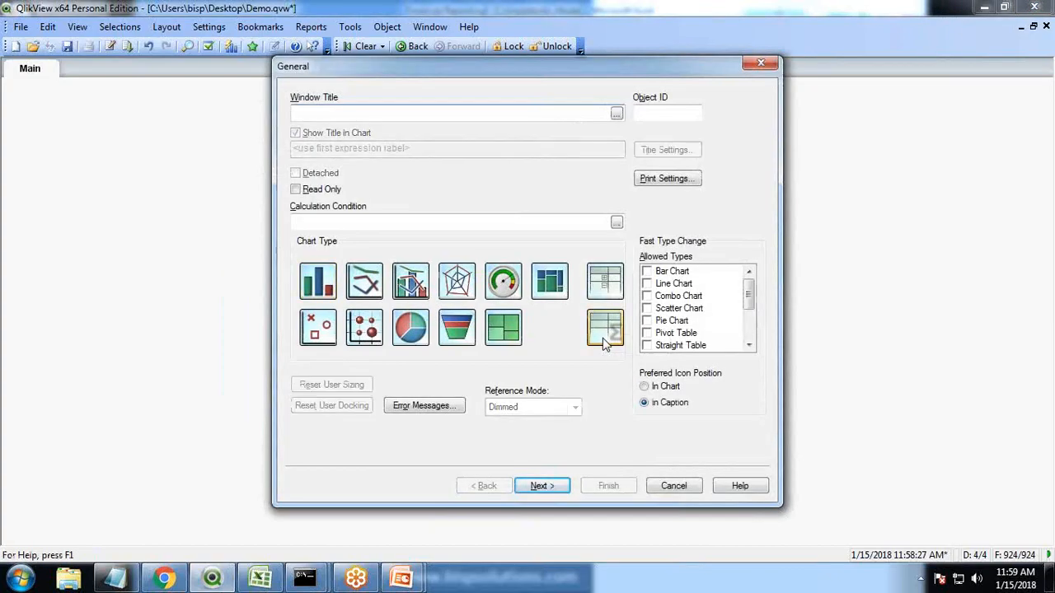
key(alt+Tab)
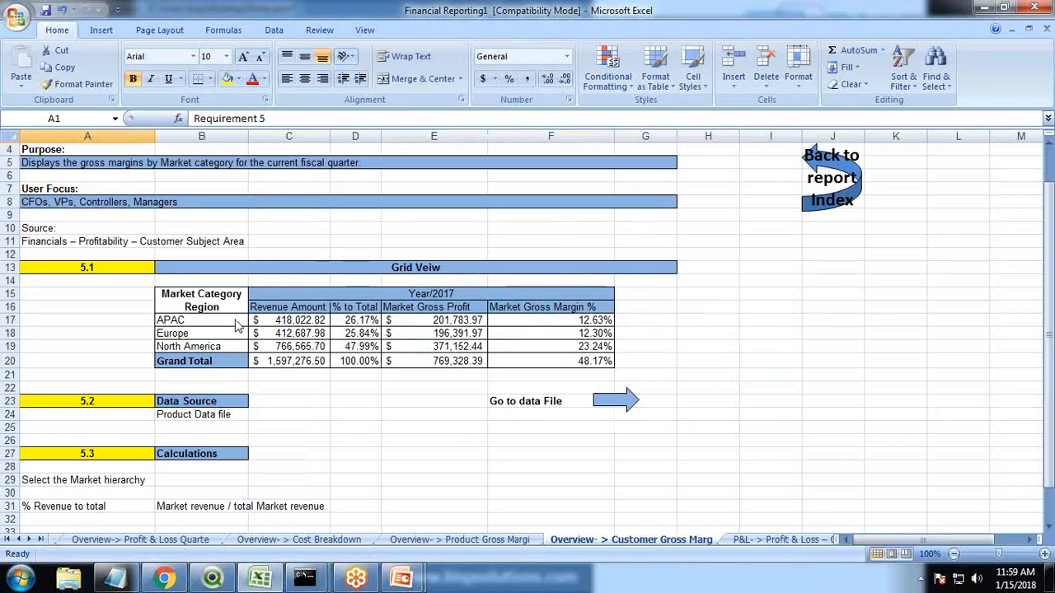
key(alt+Tab)
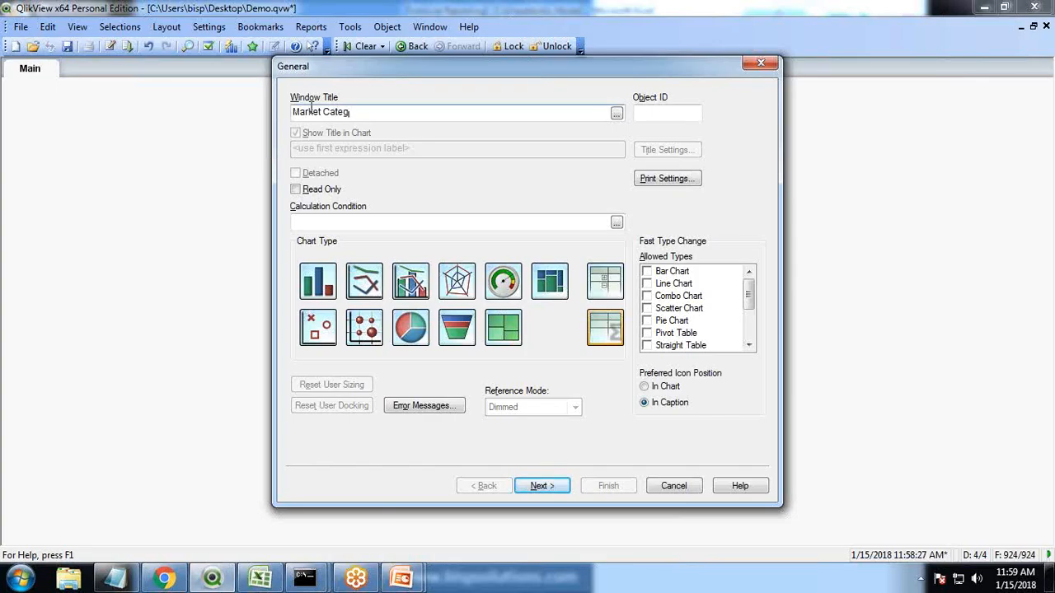
click(553, 485)
- Add Region as the dimension of the Market Category table and continue to its expressions
drag(466, 164, 468, 267)
click(318, 262)
click(509, 118)
drag(497, 78, 366, 89)
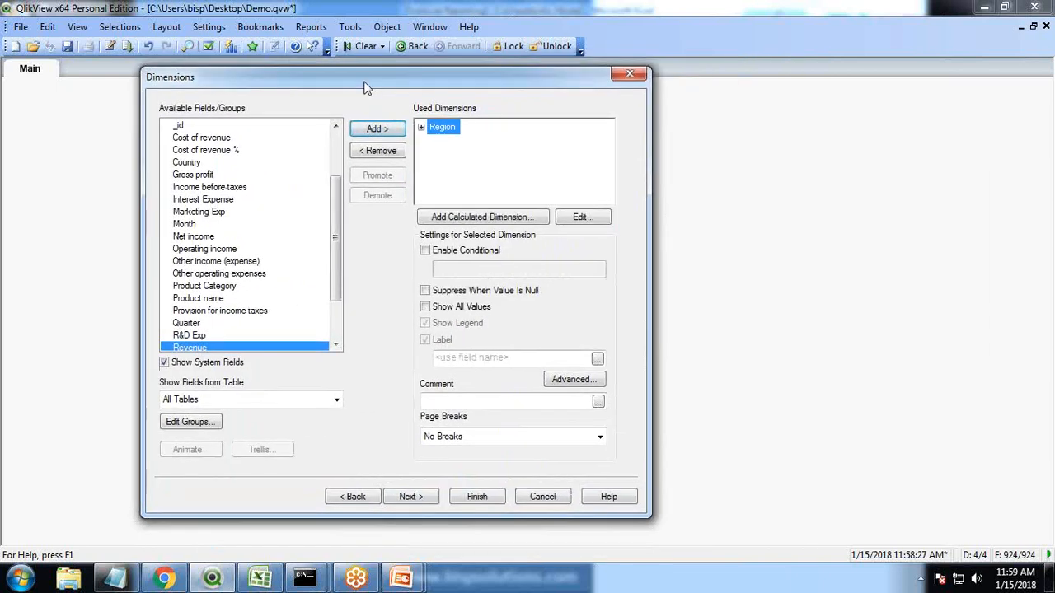
click(411, 497)
- Build the expression Sum (Revenue) from the Sum aggregation and the Revenue field
drag(461, 164, 234, 144)
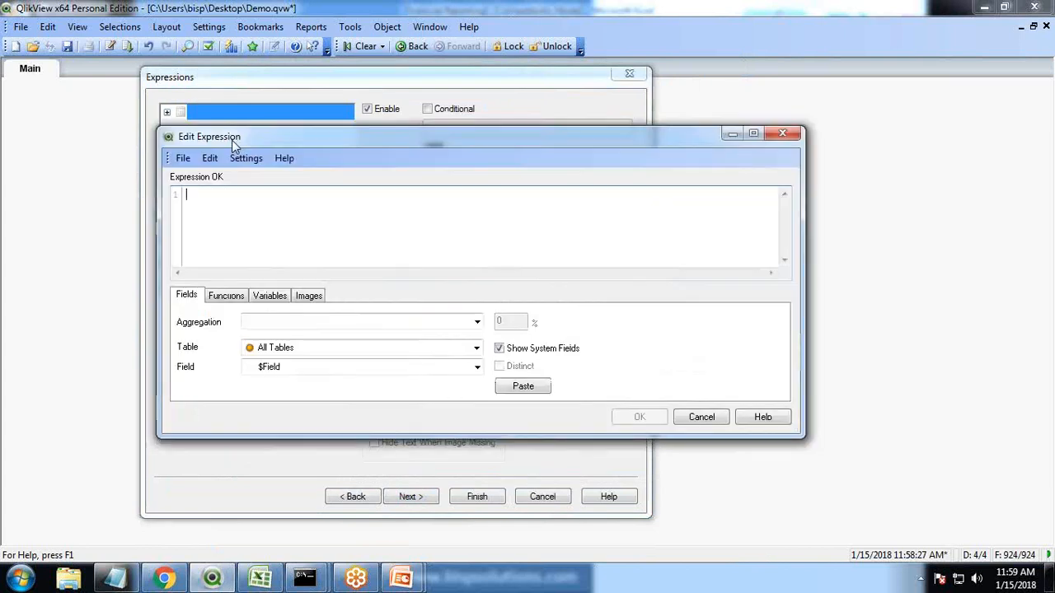
click(272, 323)
click(280, 520)
click(280, 368)
click(313, 317)
click(524, 387)
click(639, 417)
- Label the Sum (Revenue) expression Revenue Amount, matching the heading in the Excel workbook
click(463, 159)
key(alt+Tab)
key(alt+Tab)
text(Revenue Amoun)
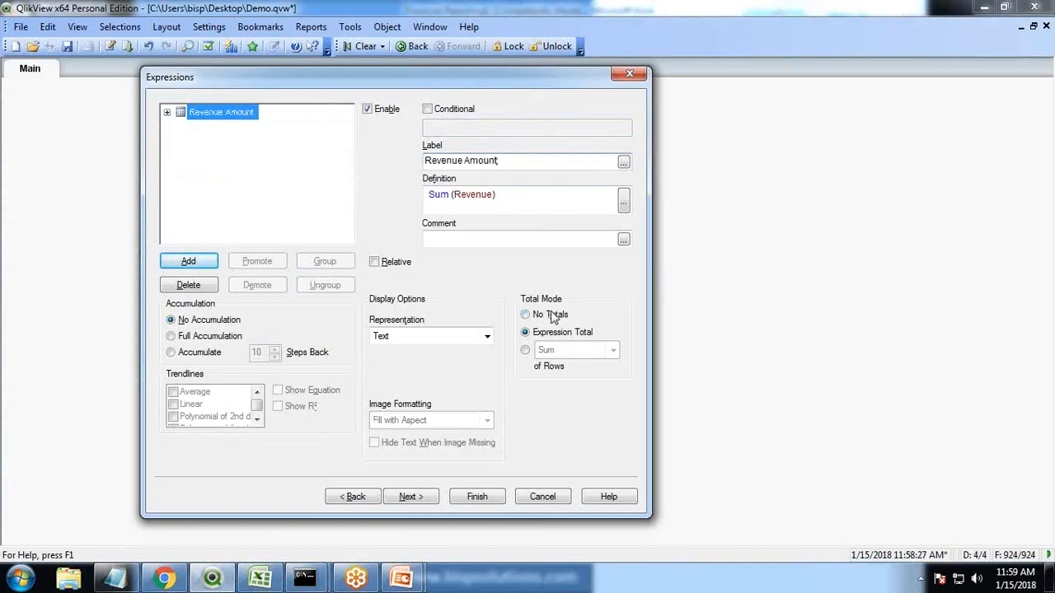
- Finish the Market Category straight table and place it below the Quarter list box
drag(412, 86, 418, 149)
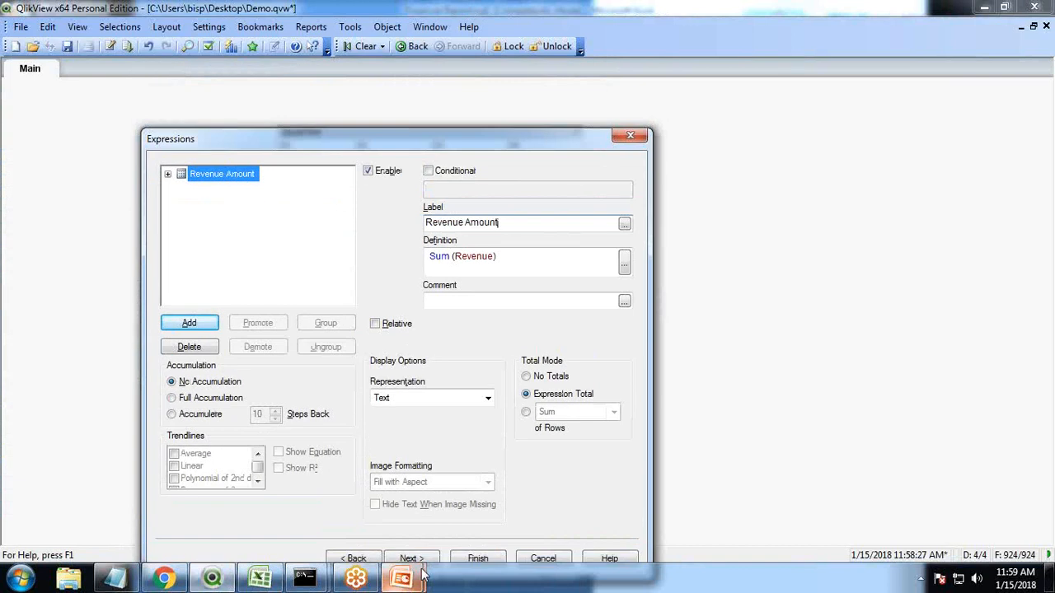
click(486, 562)
drag(267, 215, 292, 209)
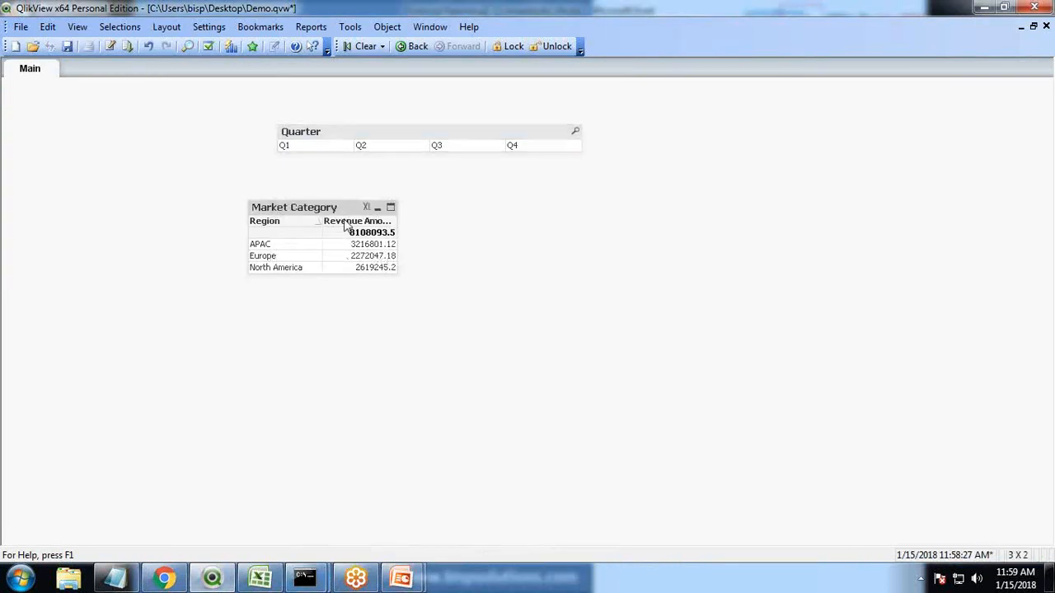
right_click(328, 213)
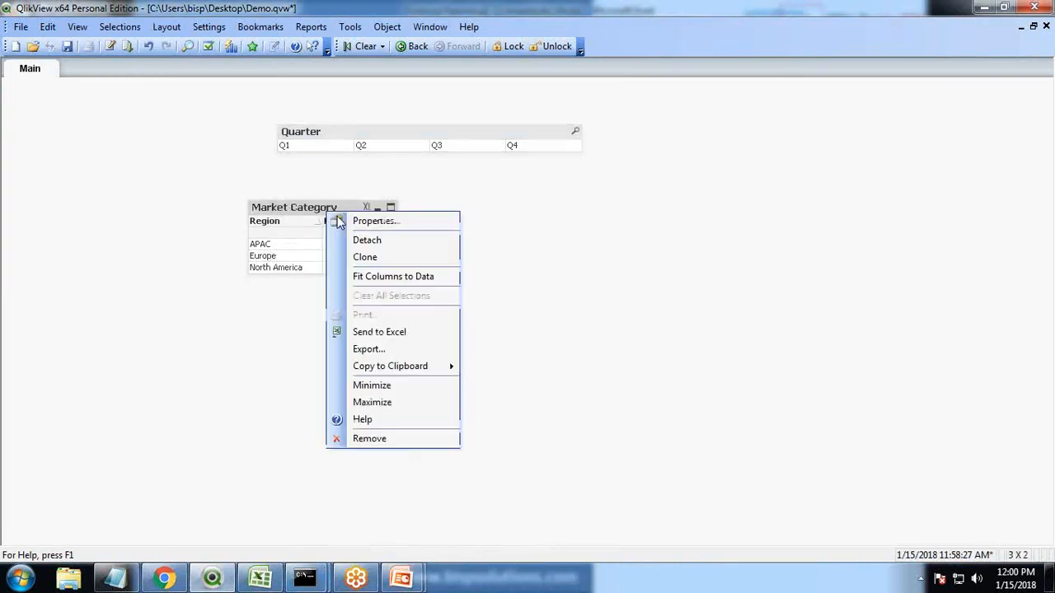
click(346, 221)
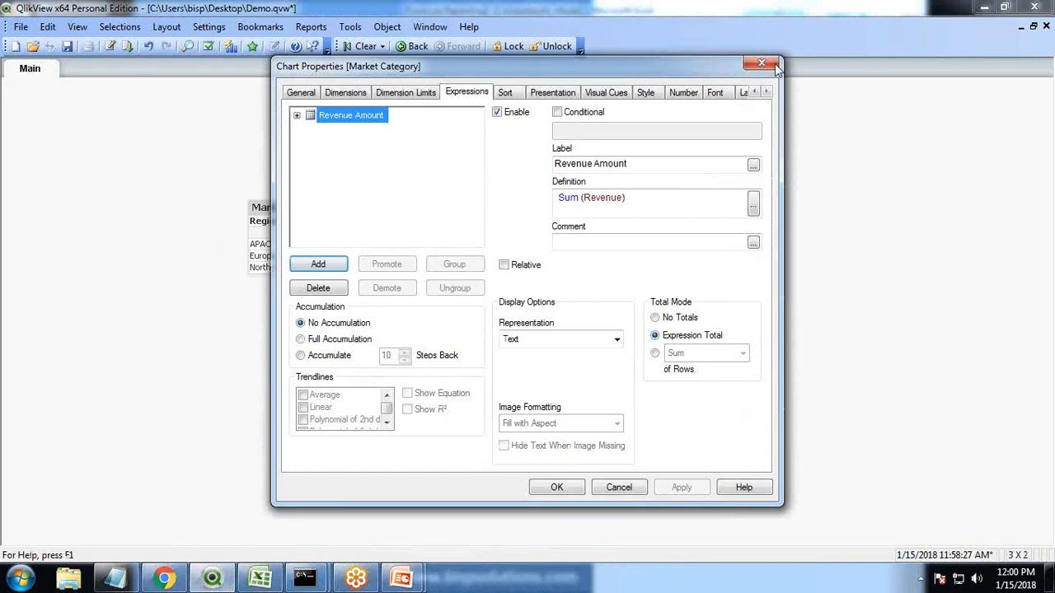
click(773, 64)
- Move the Market Category table to the sheet's left side and show its totals on the last row
drag(269, 206, 76, 205)
right_click(142, 207)
click(145, 213)
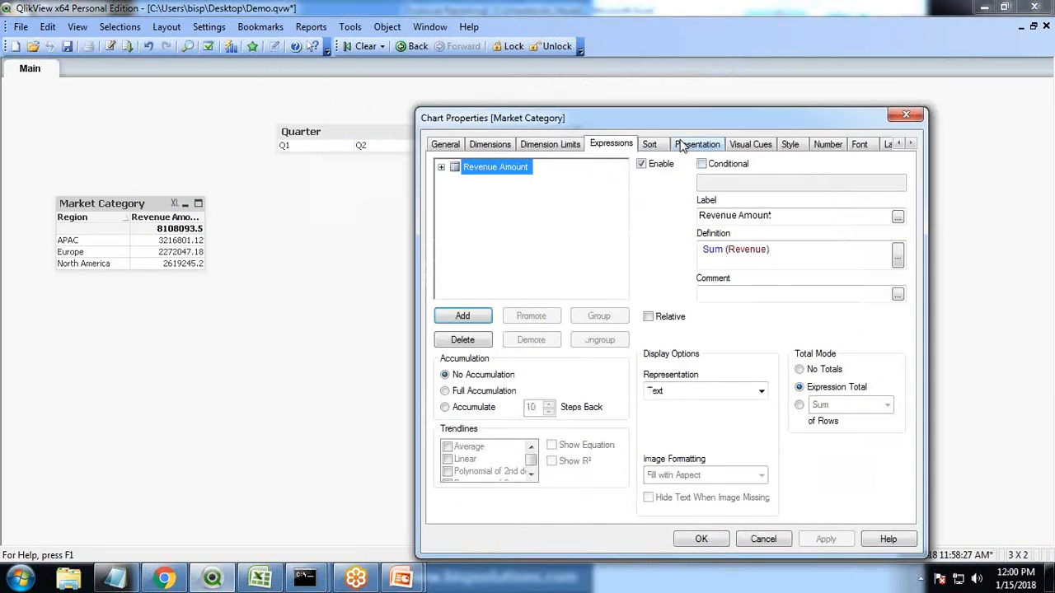
click(697, 144)
click(684, 375)
click(825, 539)
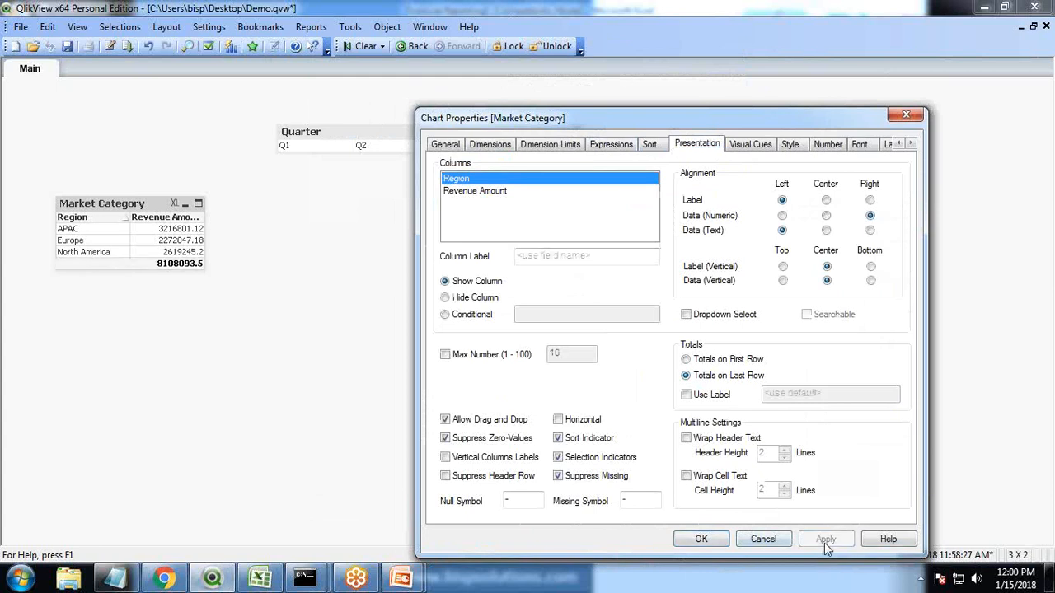
- Format Revenue Amount as Money with the pattern $#,##0;($#,##0) and apply it
click(827, 145)
click(585, 254)
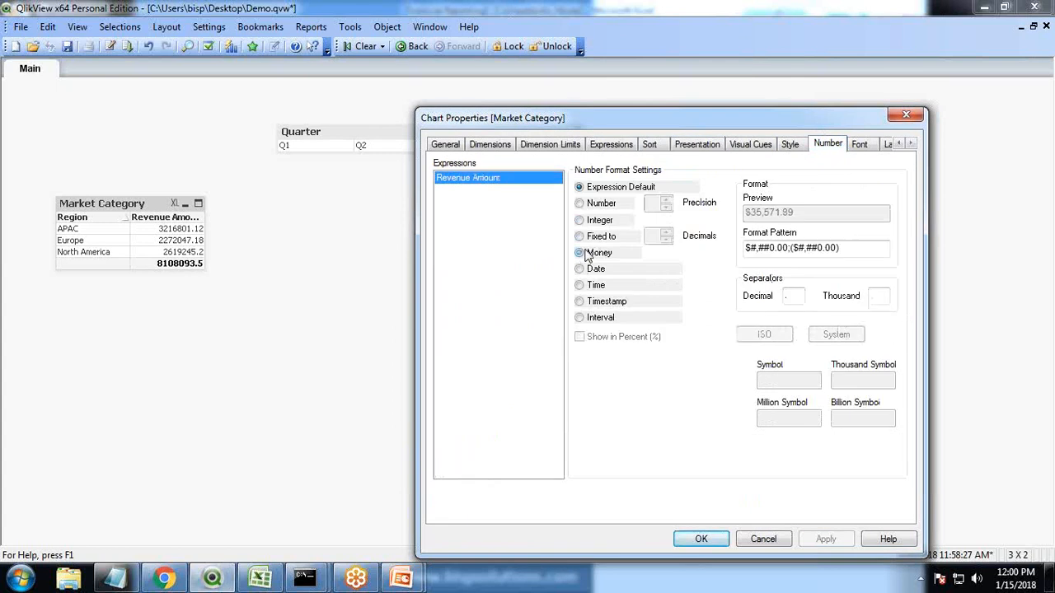
click(791, 248)
key(BackSpace)
key(BackSpace)
key(BackSpace)
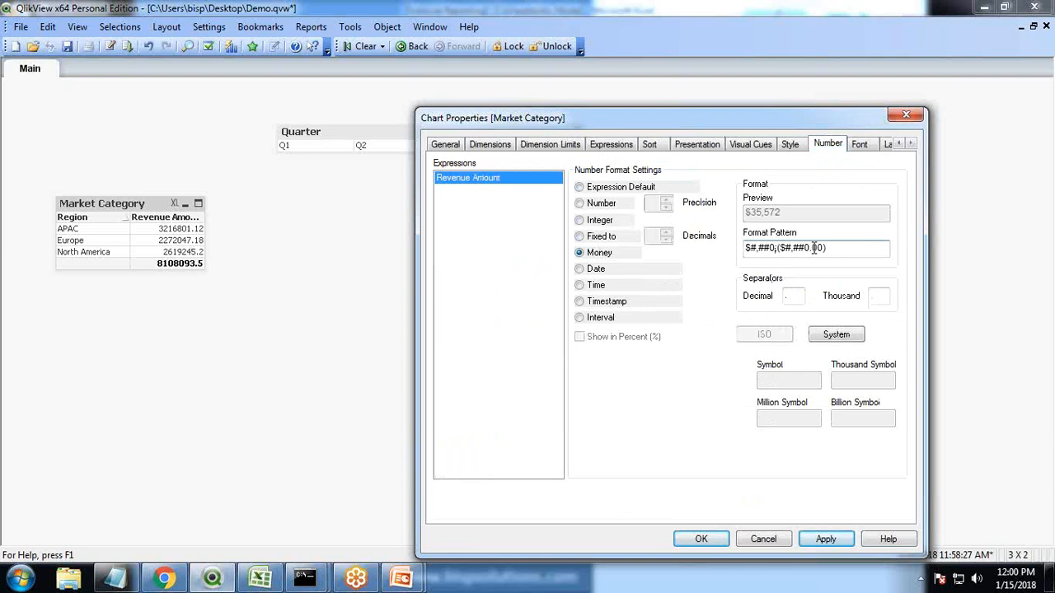
key(BackSpace)
key(BackSpace)
key(BackSpace)
click(826, 540)
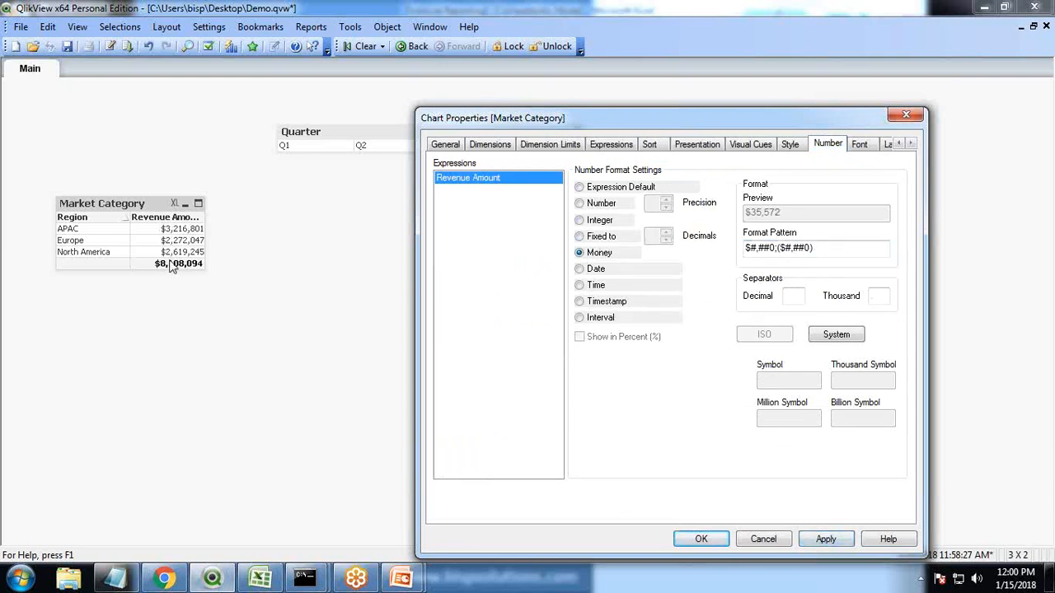
- Turn on header text wrapping for the Market Category table
click(698, 145)
click(687, 438)
click(826, 539)
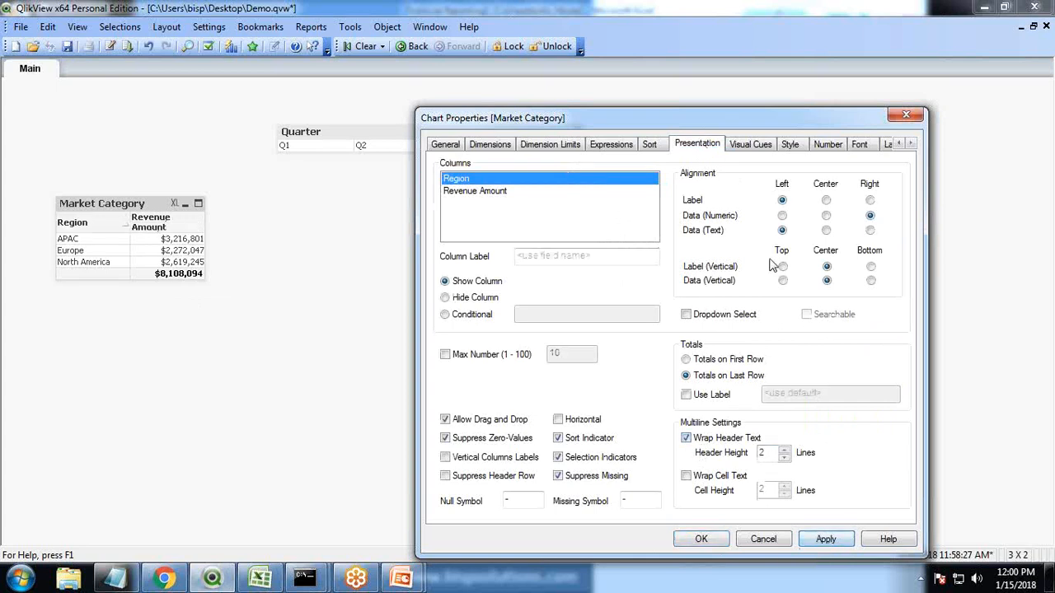
- Centre the labels and data of the Region and Revenue Amount columns
click(825, 200)
click(494, 191)
click(825, 201)
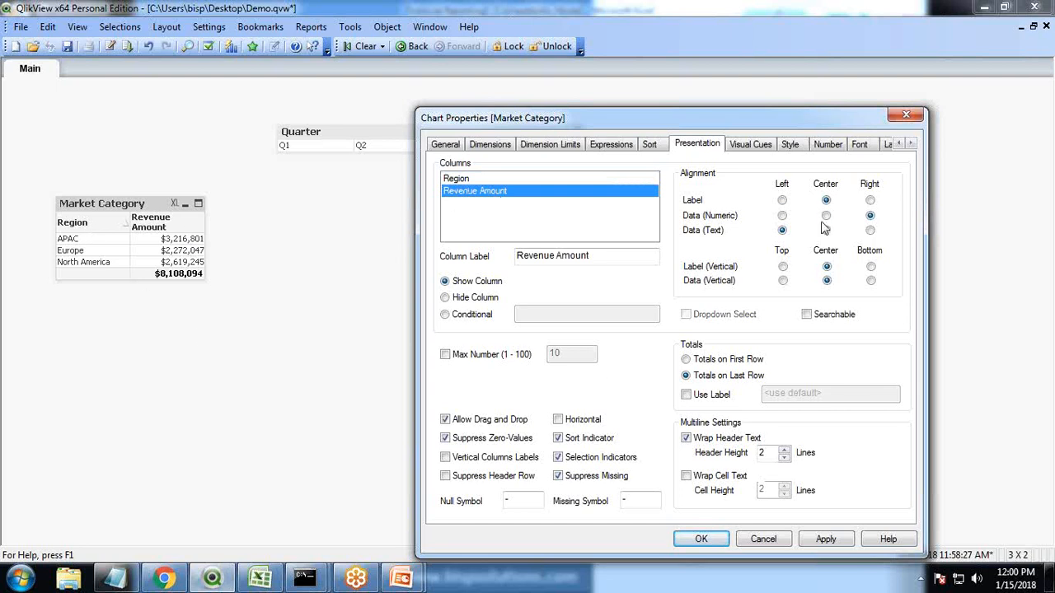
click(826, 540)
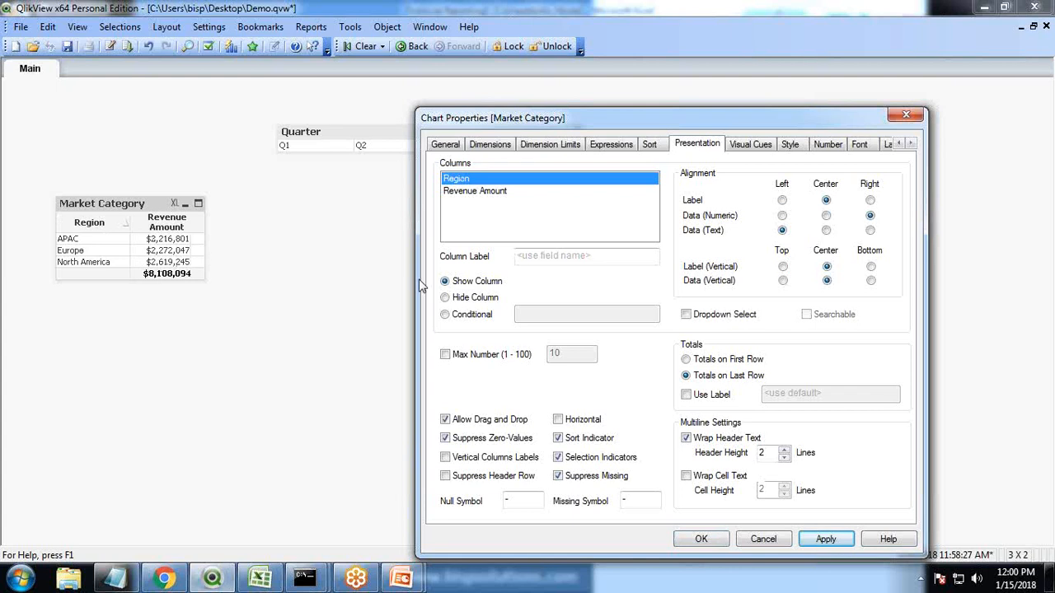
click(832, 540)
click(826, 230)
click(826, 540)
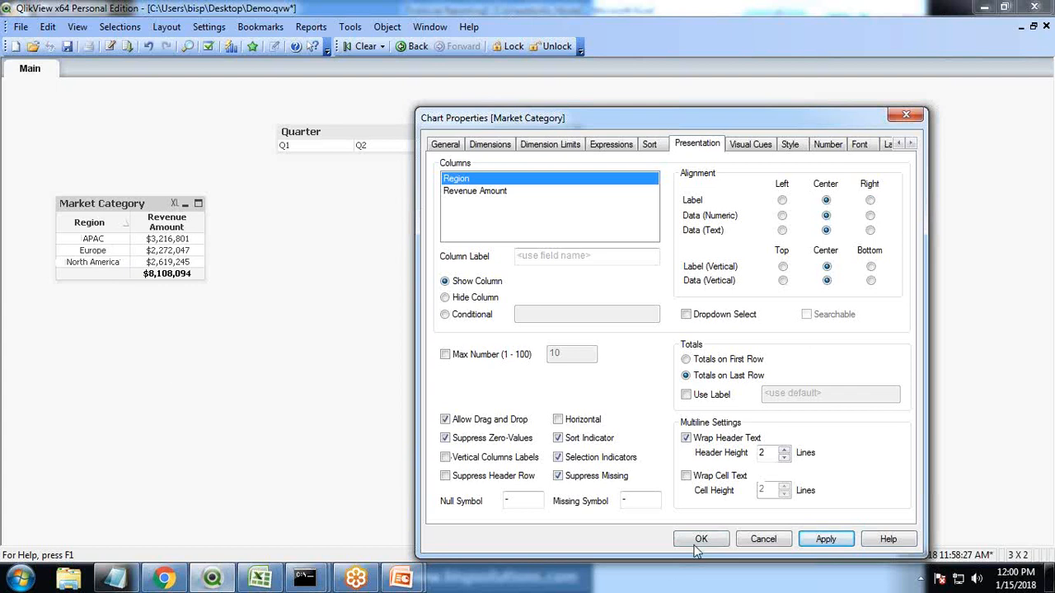
- Check the % Revenue to total calculation in Excel and add a second Sum (Revenue) expression to the Market Category table
click(260, 578)
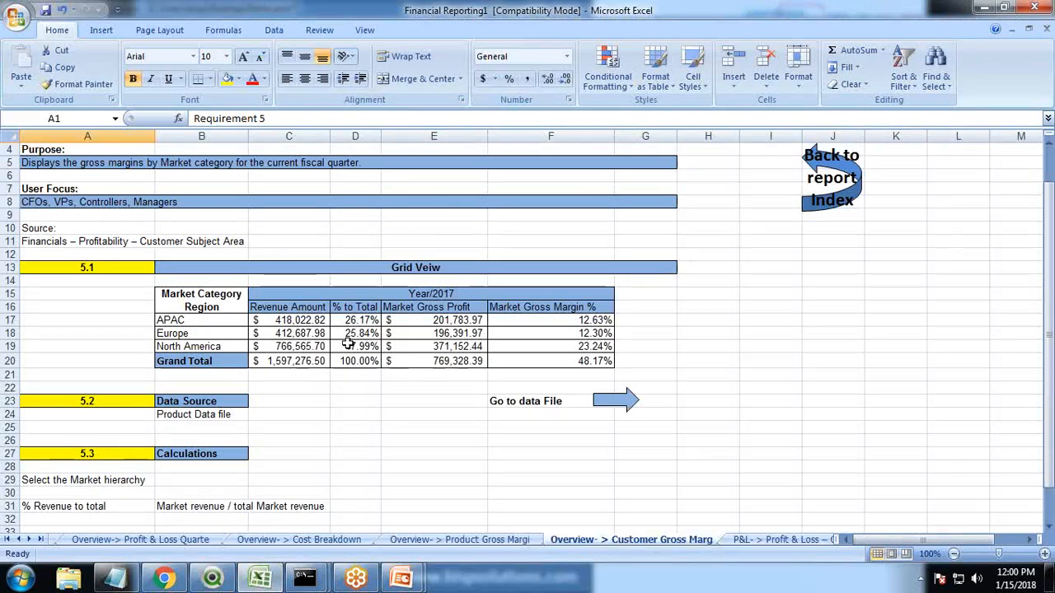
scroll(353, 429, down, 1)
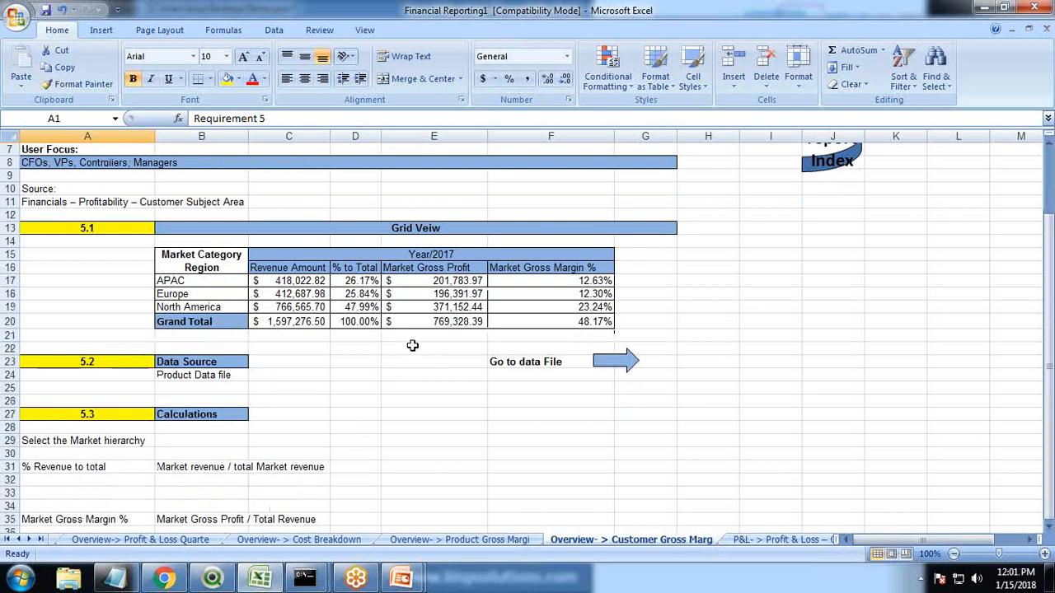
key(alt+Tab)
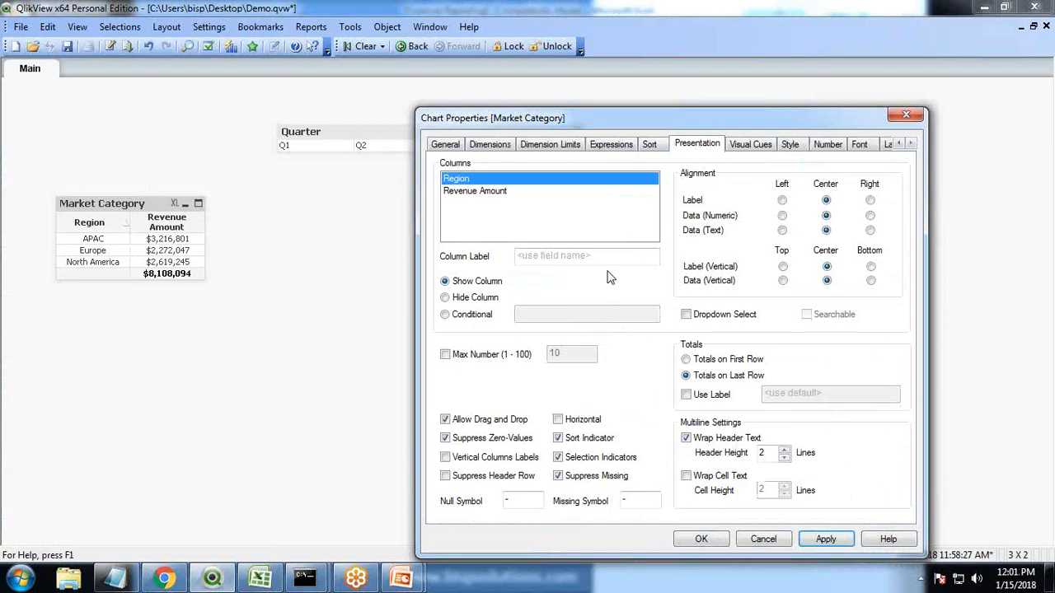
click(611, 144)
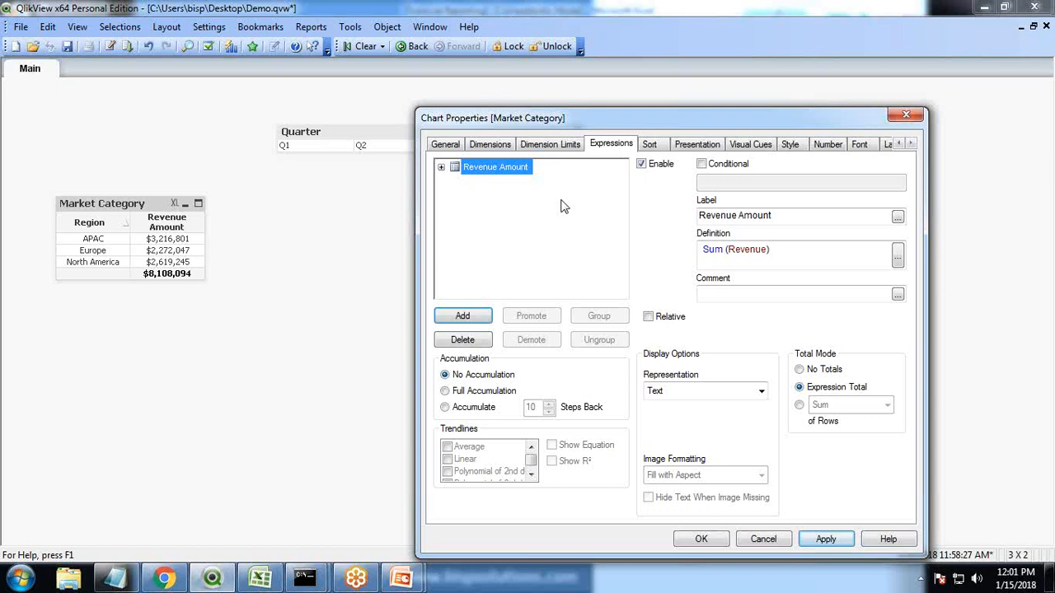
click(460, 315)
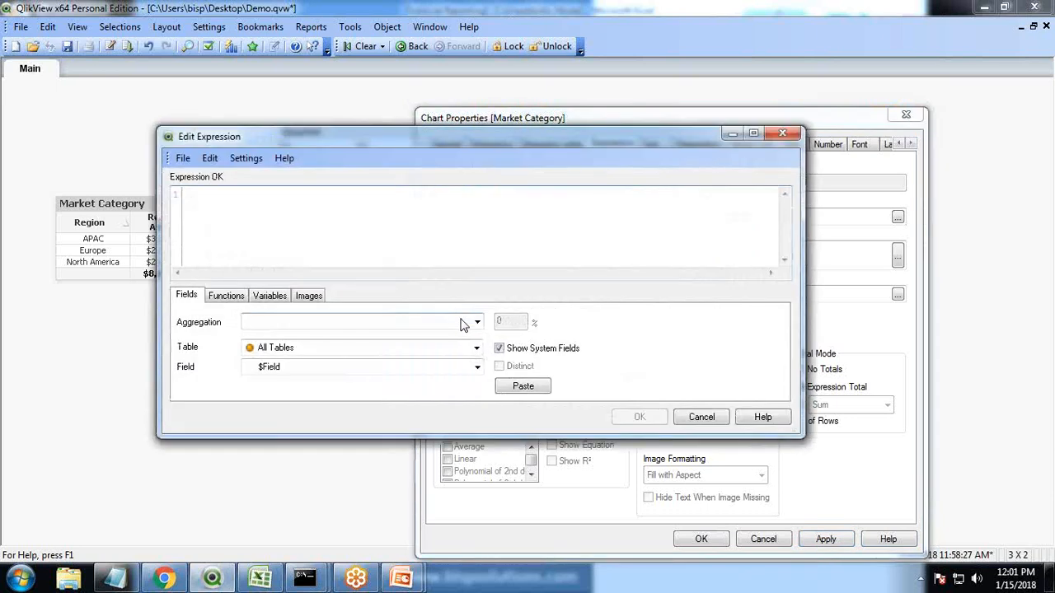
click(462, 323)
click(265, 508)
click(305, 368)
click(276, 318)
click(513, 388)
click(639, 418)
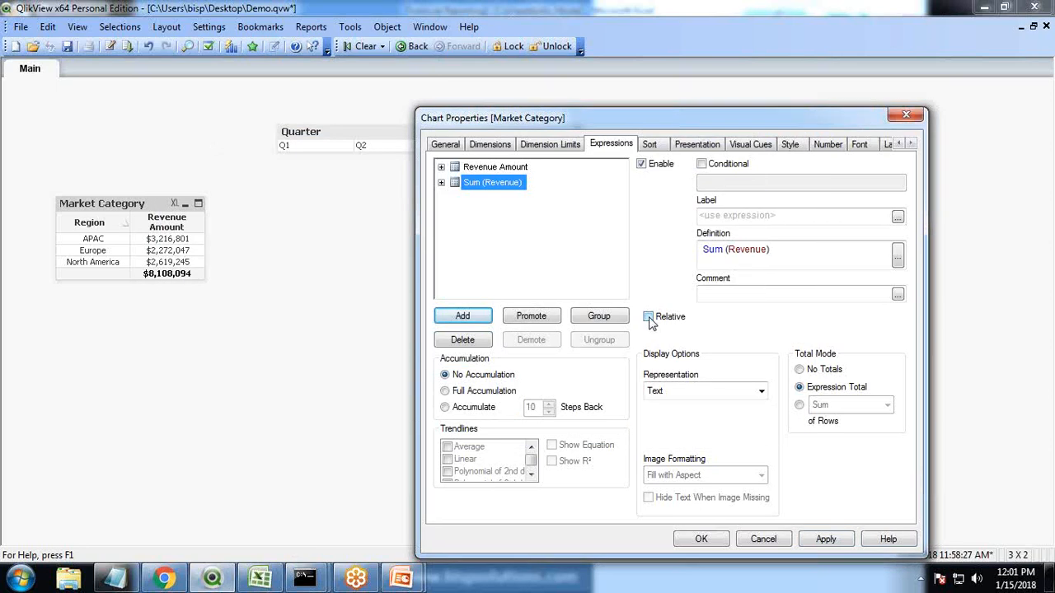
- Make the second revenue expression relative and label it % Revenue Total
click(826, 539)
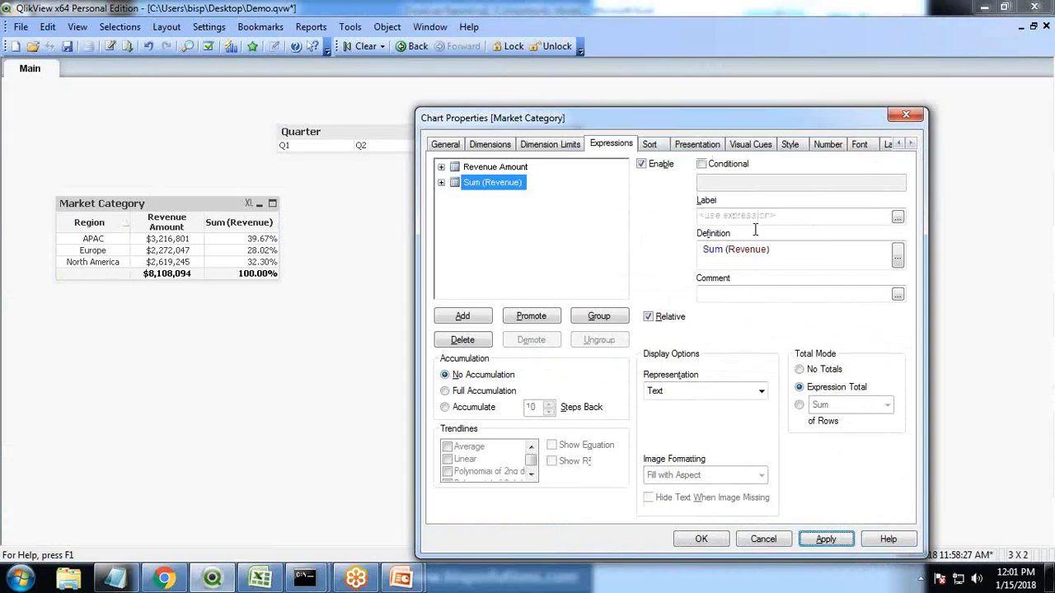
click(755, 220)
text(% Revenue Totakl)
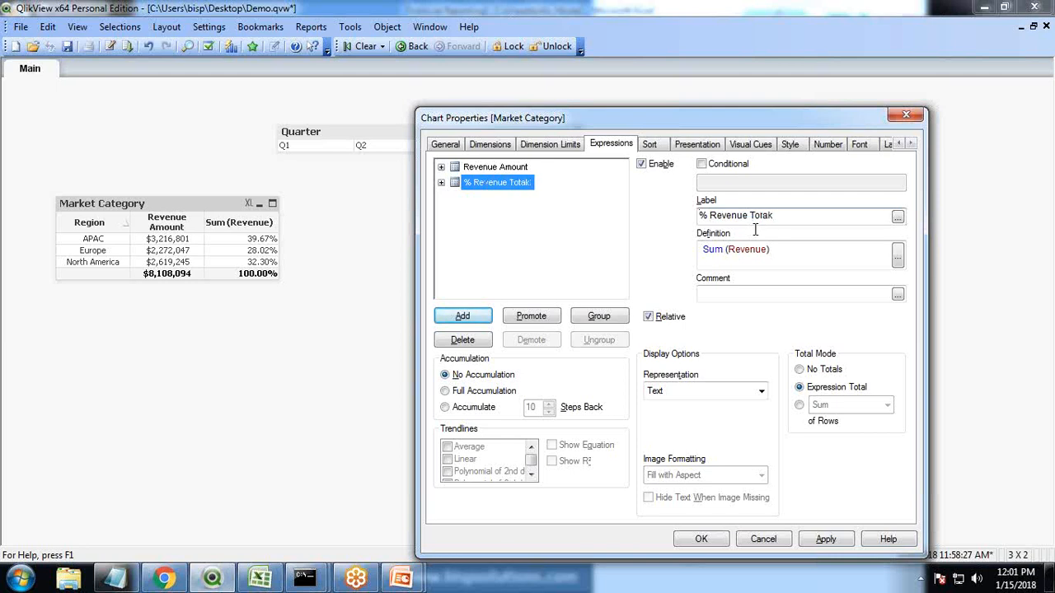
click(834, 545)
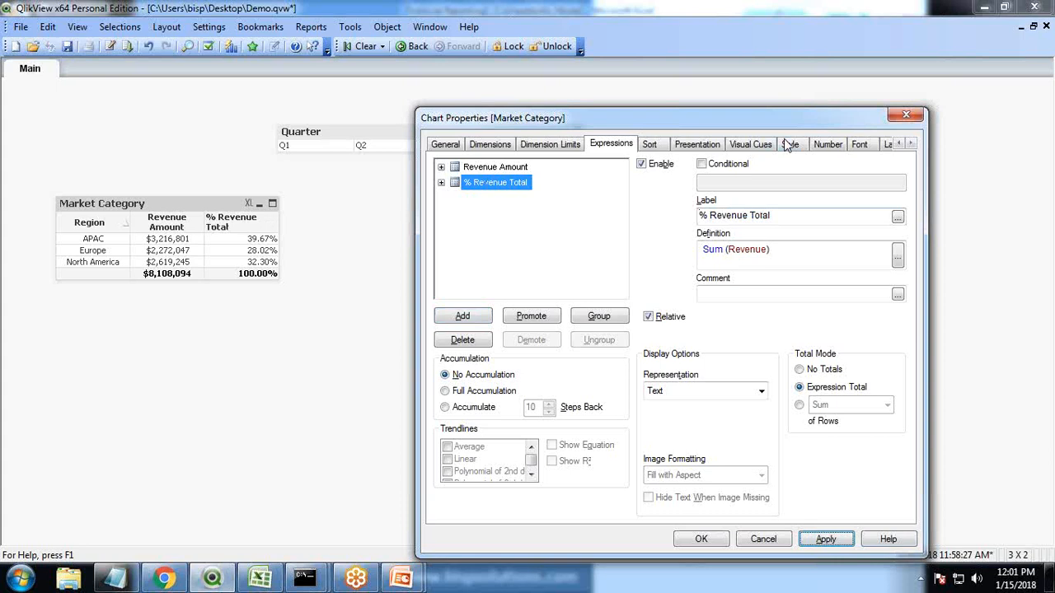
- Centre the label and numeric data of the % Revenue Total column and close the chart properties
click(829, 145)
click(700, 145)
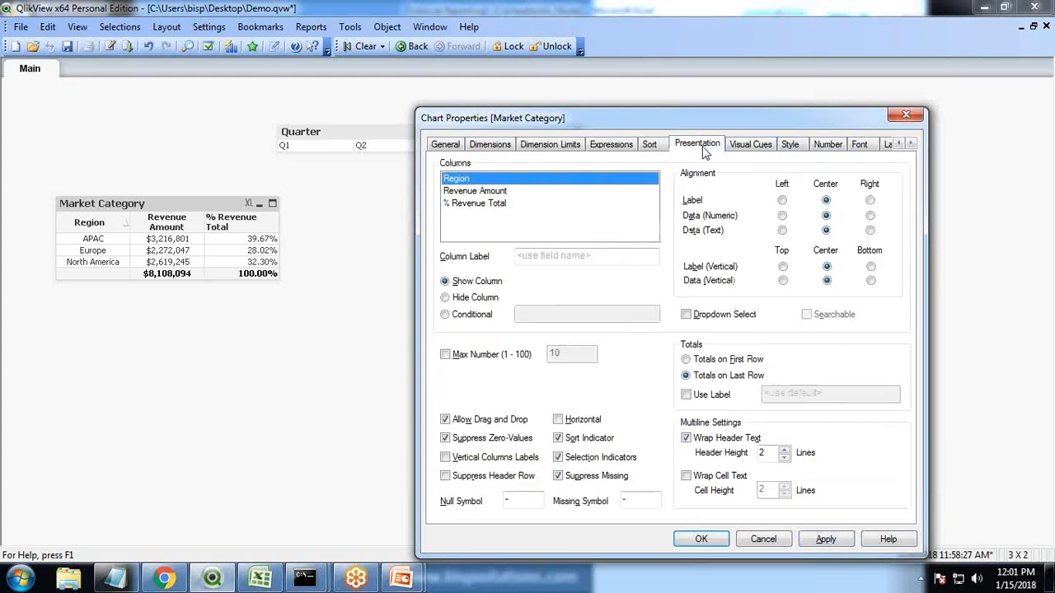
click(480, 204)
click(827, 201)
click(826, 216)
click(826, 539)
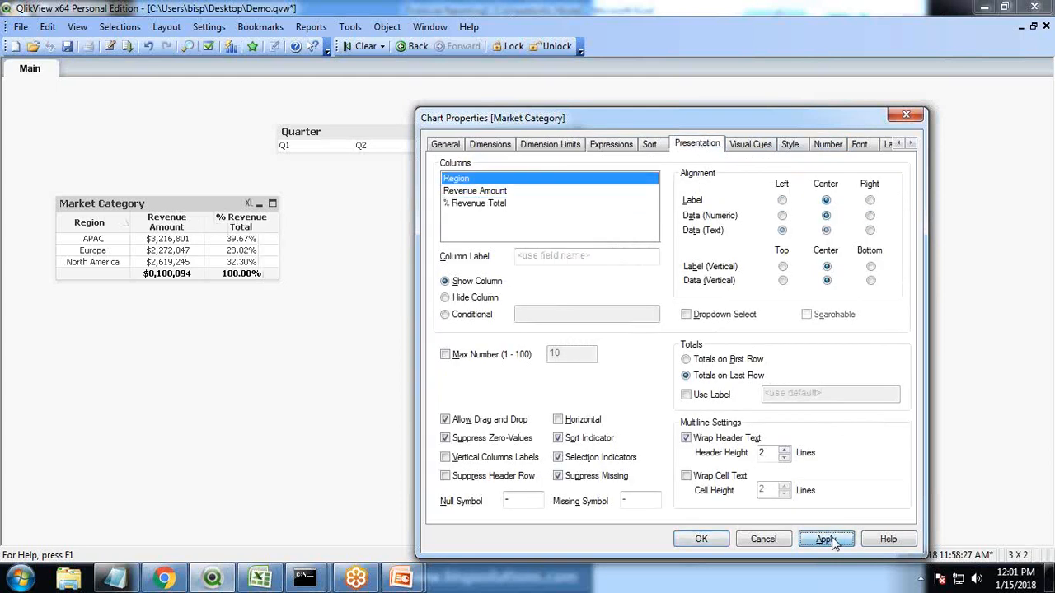
click(699, 544)
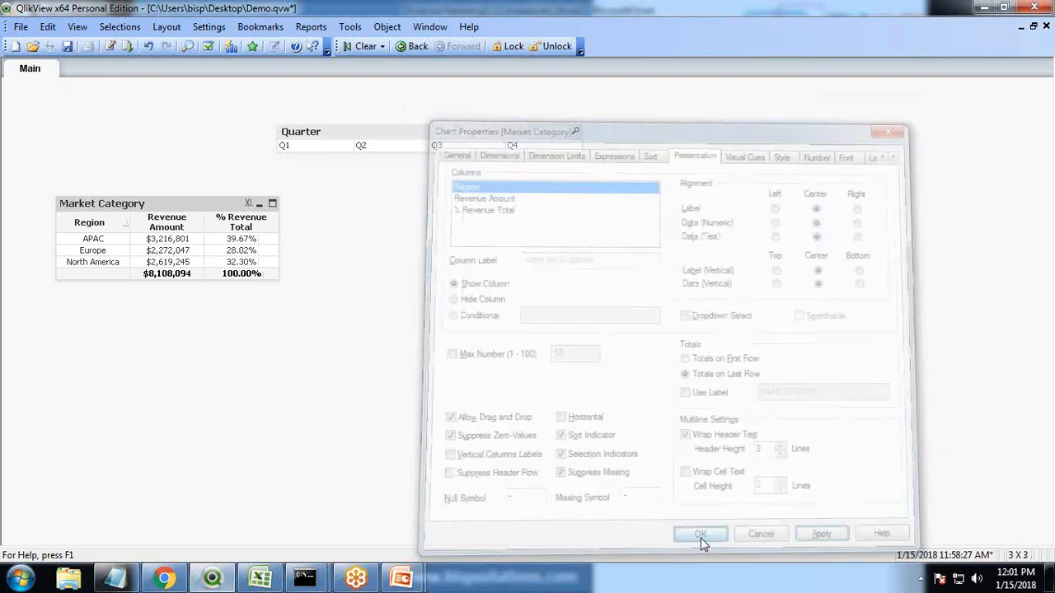
- Check the required columns in the Excel sheet and add a Sum ([Gross profit]) expression to the Market Category table
key(alt+Tab)
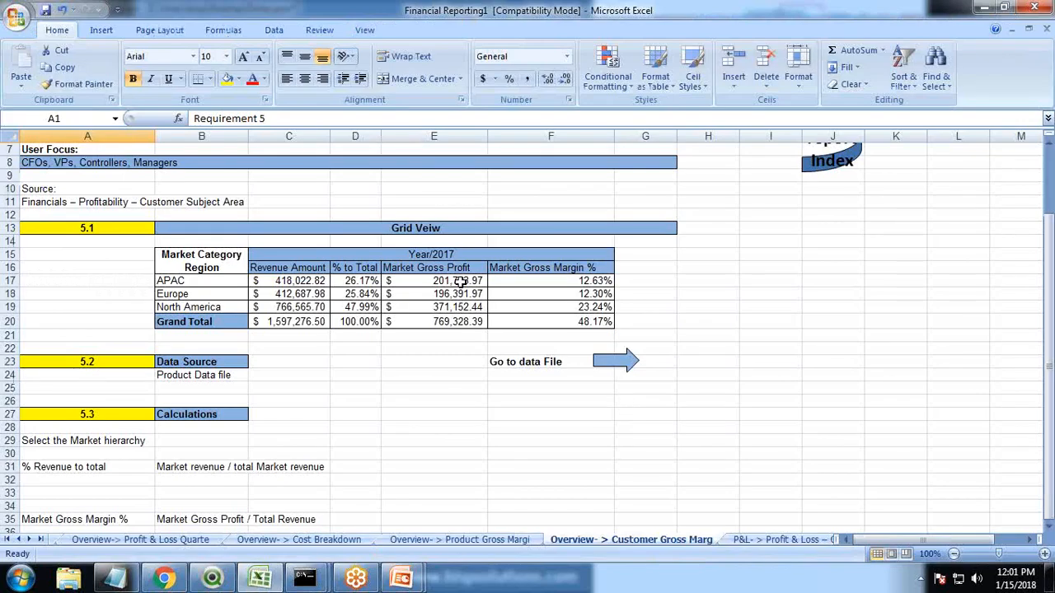
key(alt+Tab)
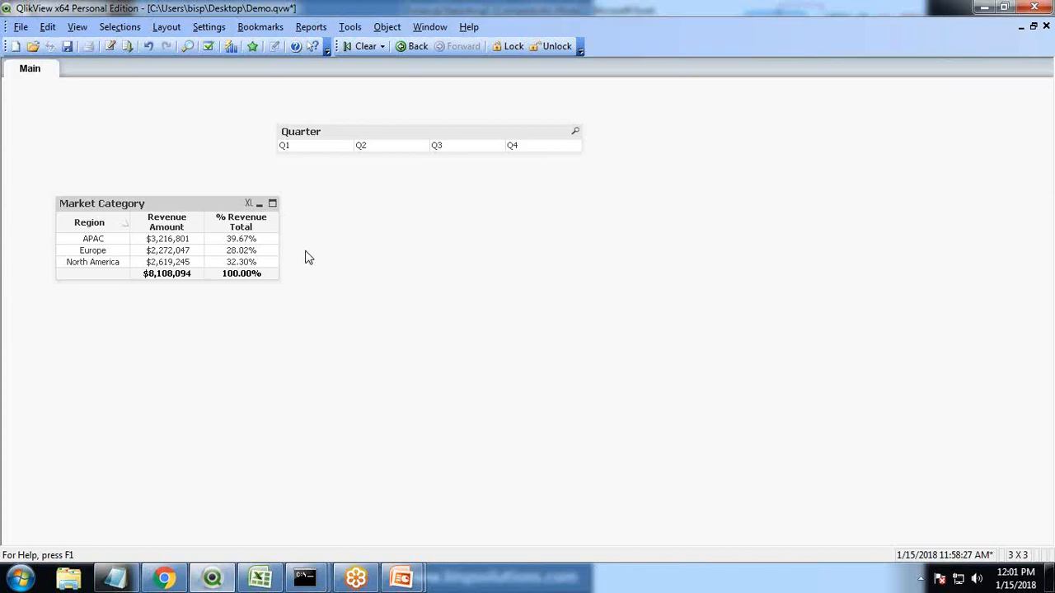
right_click(179, 206)
click(219, 207)
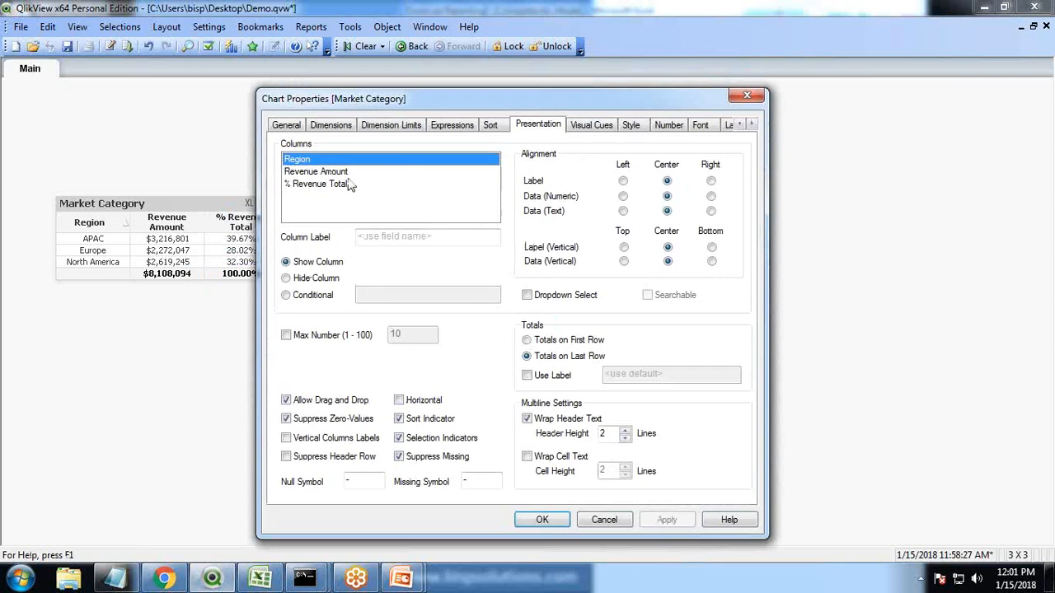
click(453, 125)
click(305, 296)
click(278, 326)
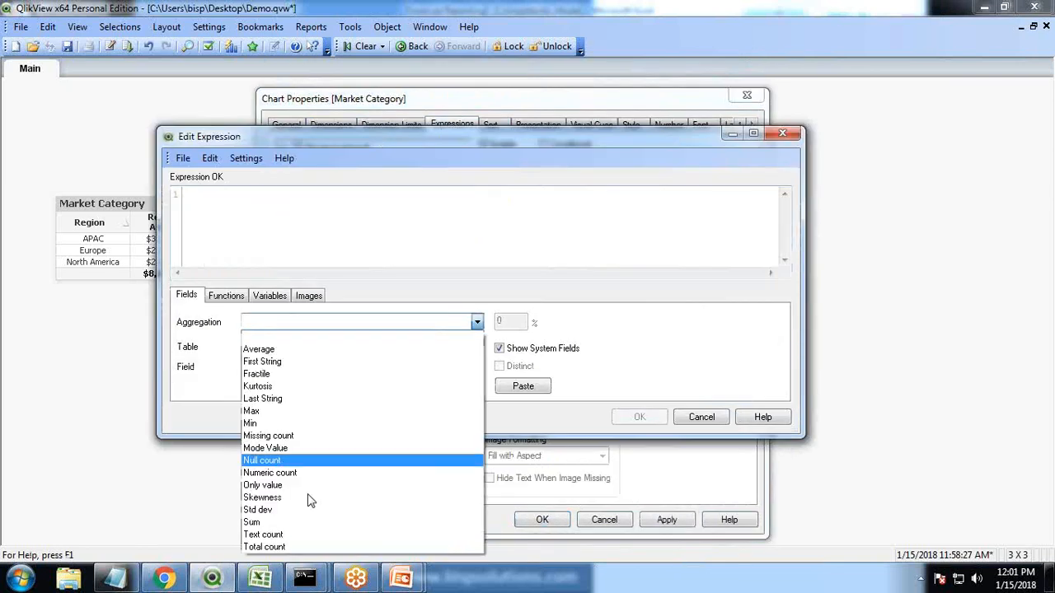
click(264, 509)
click(287, 366)
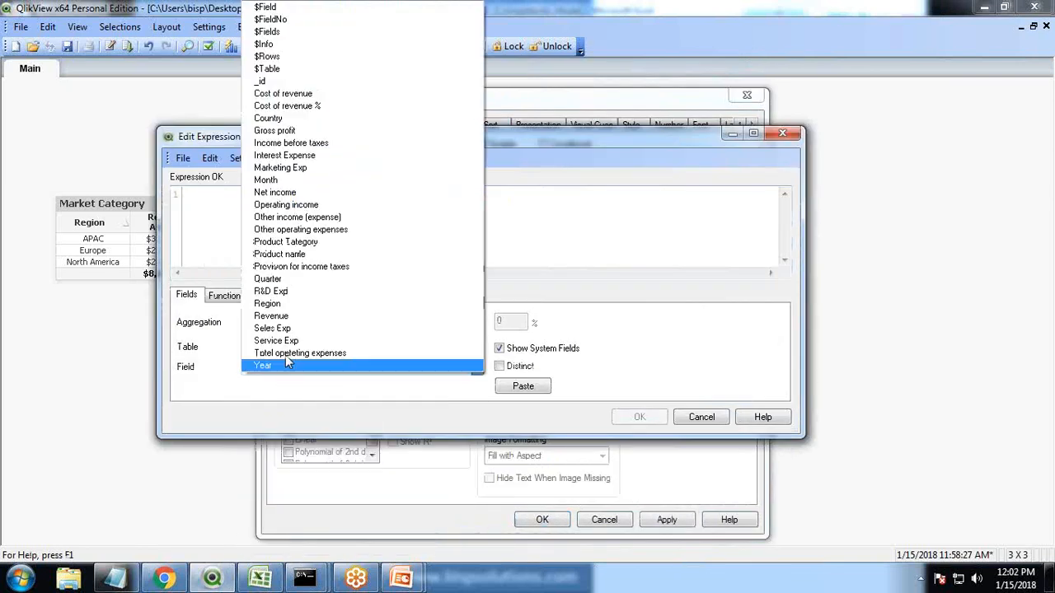
click(288, 131)
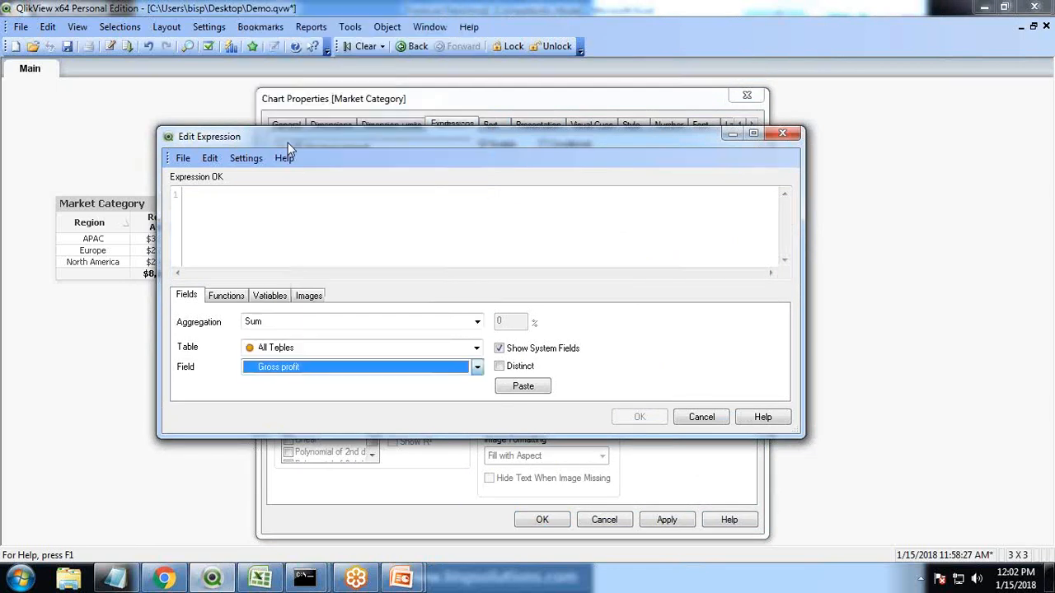
click(527, 386)
click(638, 417)
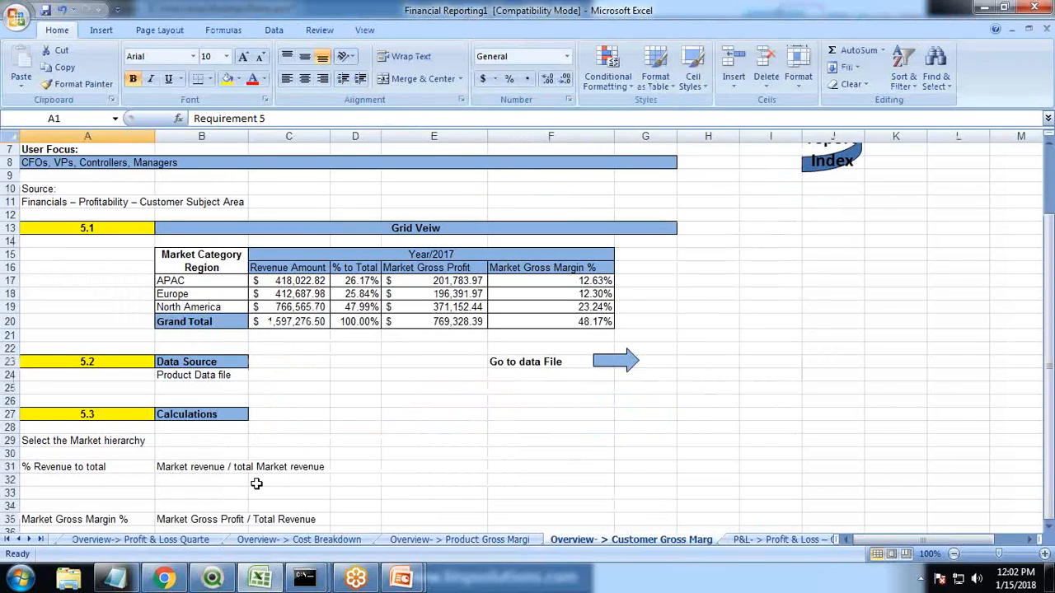
- Look up the Market Gross Margin % calculation and the Market Gross Profit column in the Excel requirements sheet
click(256, 484)
scroll(321, 478, down, 2)
click(169, 443)
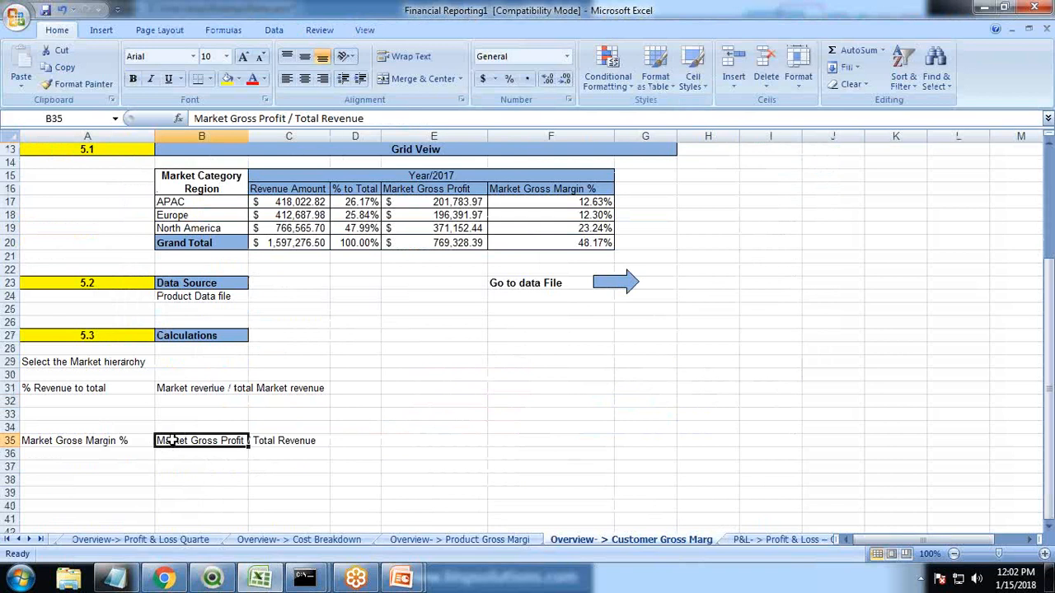
click(266, 442)
key(Left)
click(428, 202)
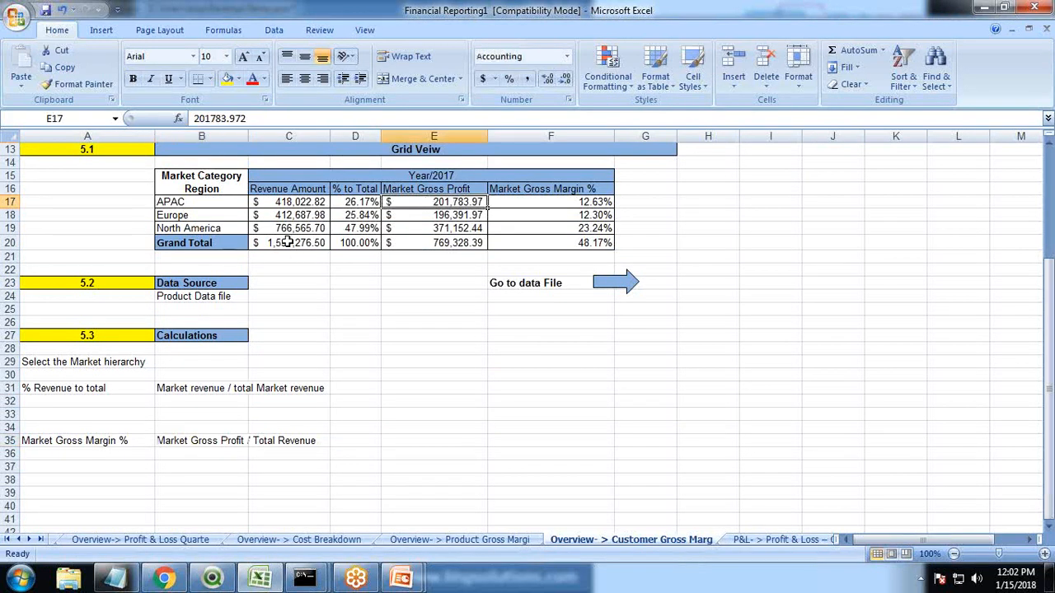
key(alt+Tab)
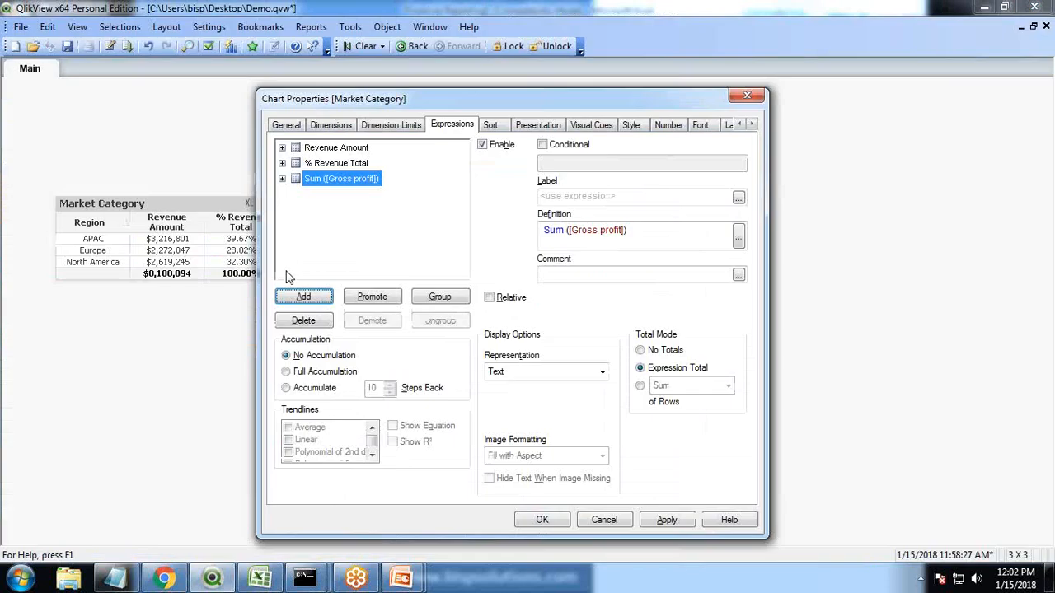
- Start another expression for the Market Category table with Sum ([Gross profit])
drag(352, 99, 555, 111)
click(506, 311)
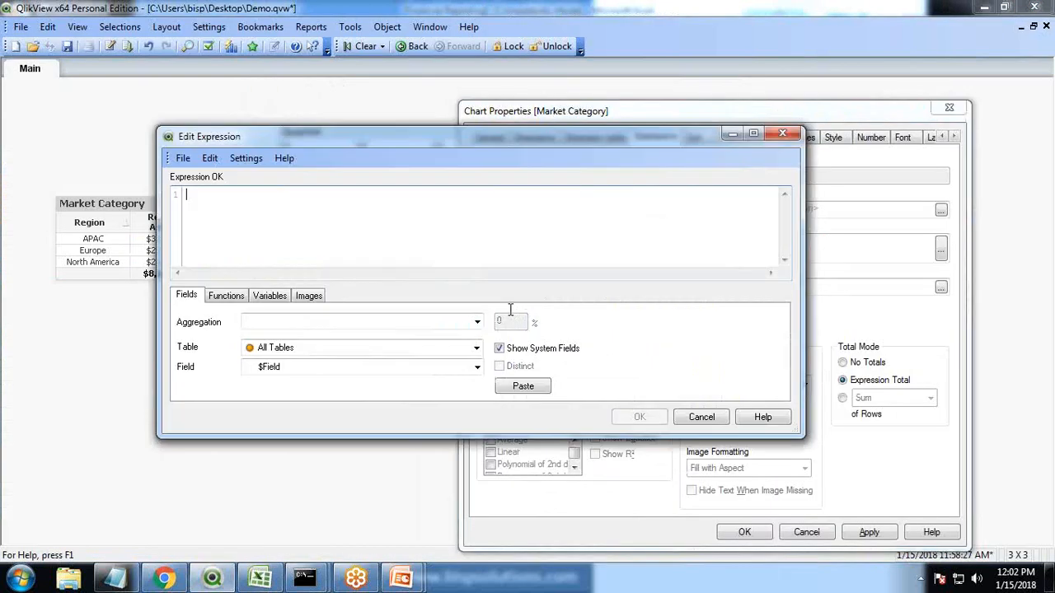
text(sum)
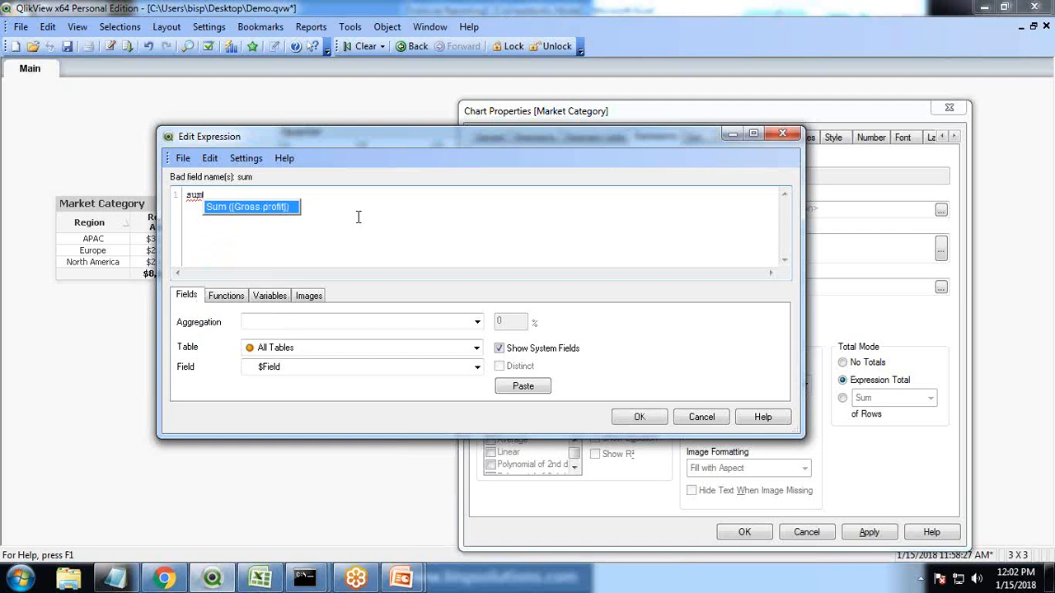
key(Return)
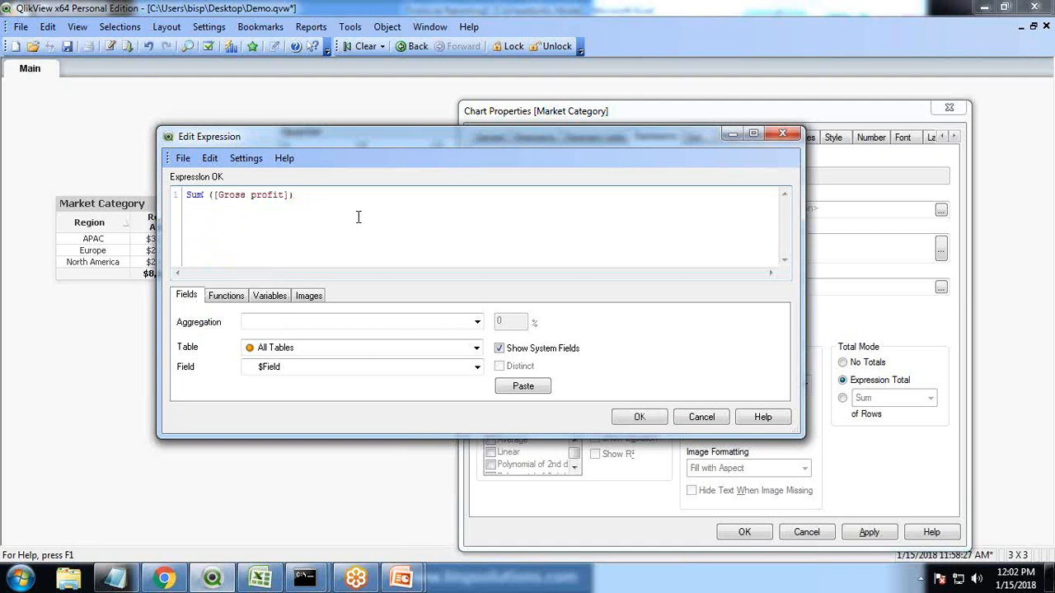
- Divide the gross profit sum by Sum(TOTAL(Revenue)) and accept the expression
text(/)
text(\su)
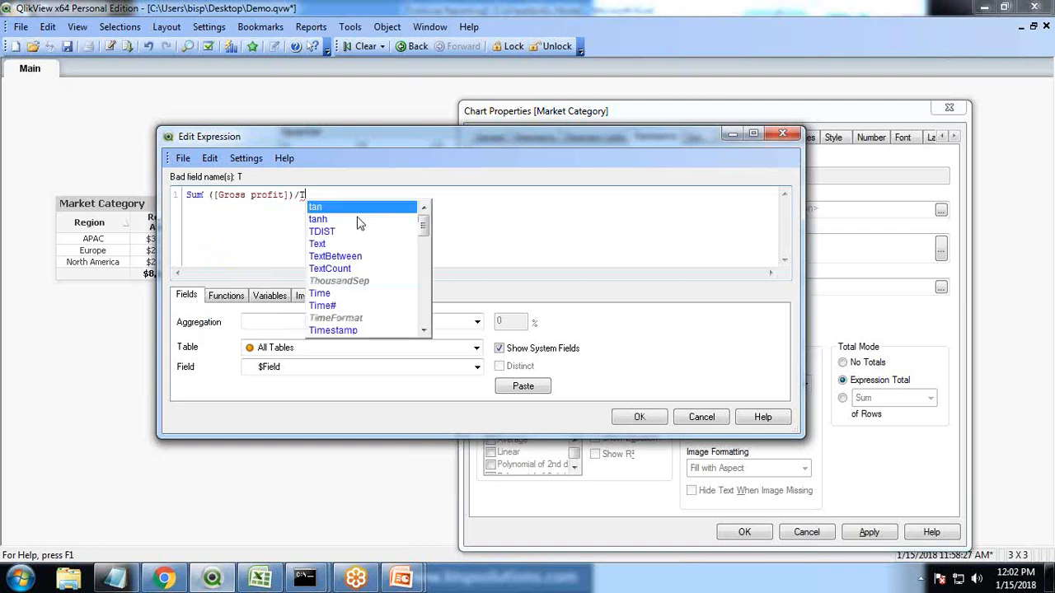
key(BackSpace)
key(BackSpace)
text(sum)
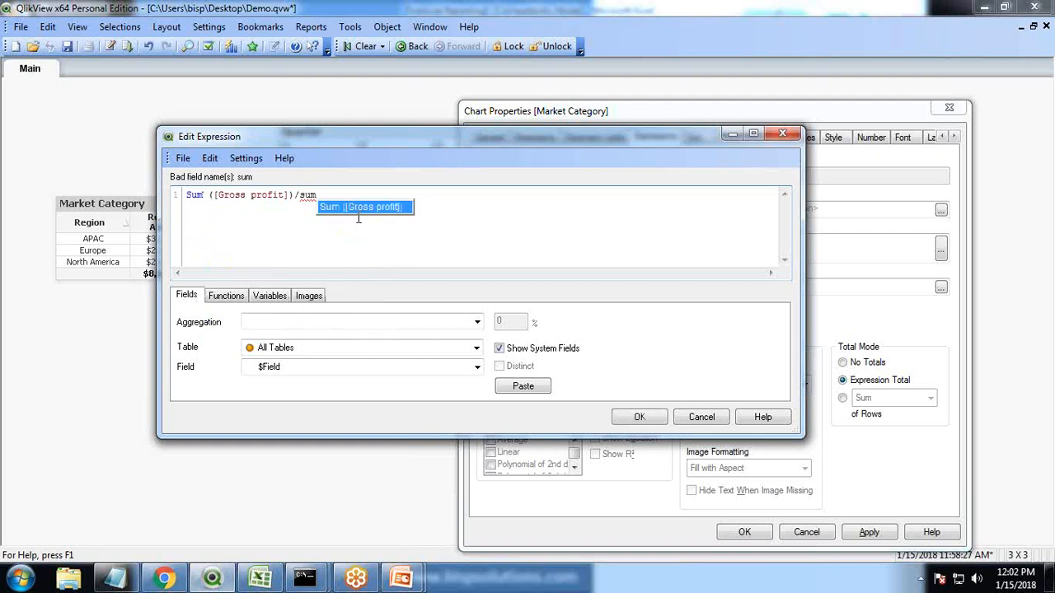
key(BackSpace)
key(Up)
key(Return)
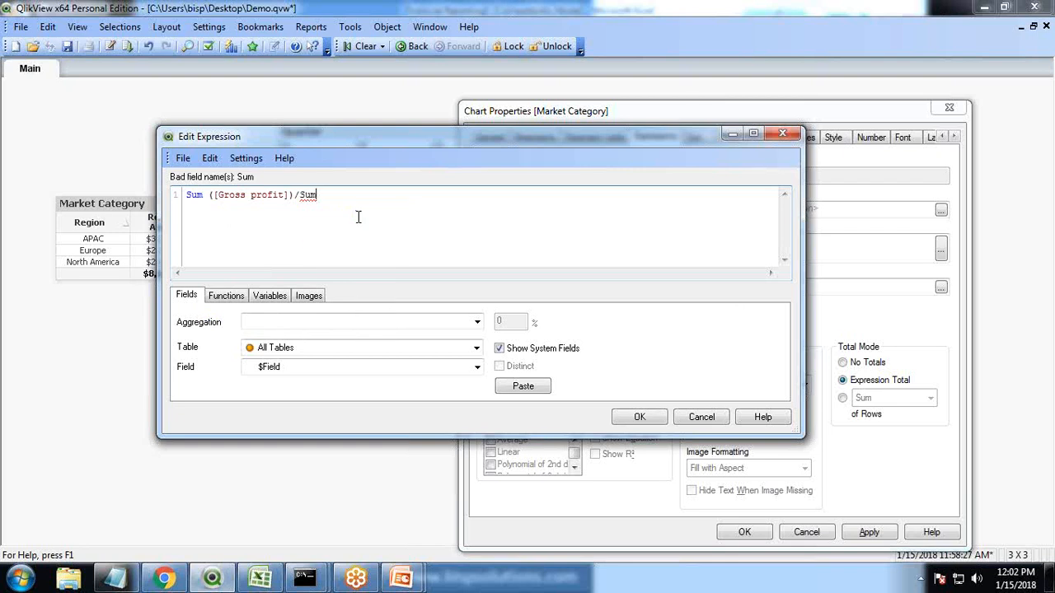
text((To)
key(Down)
key(Down)
key(Return)
text((Re)
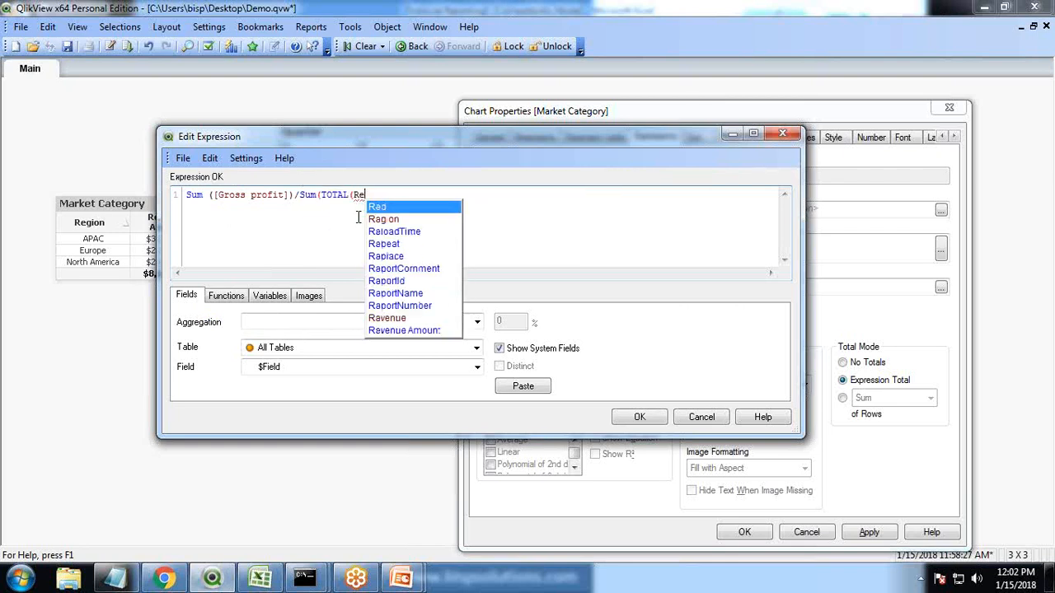
text(v)
key(Return)
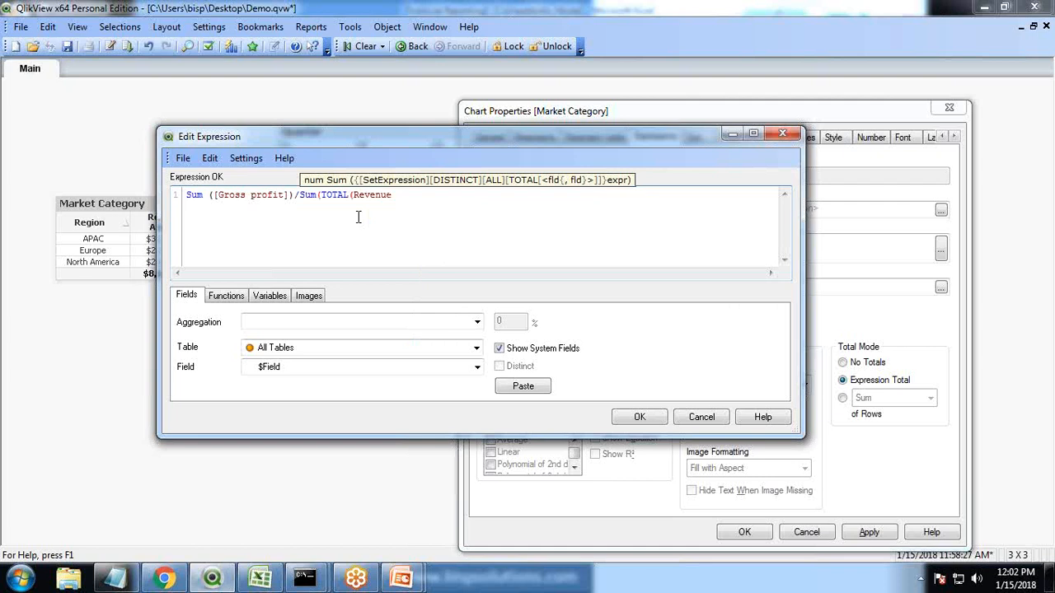
click(639, 417)
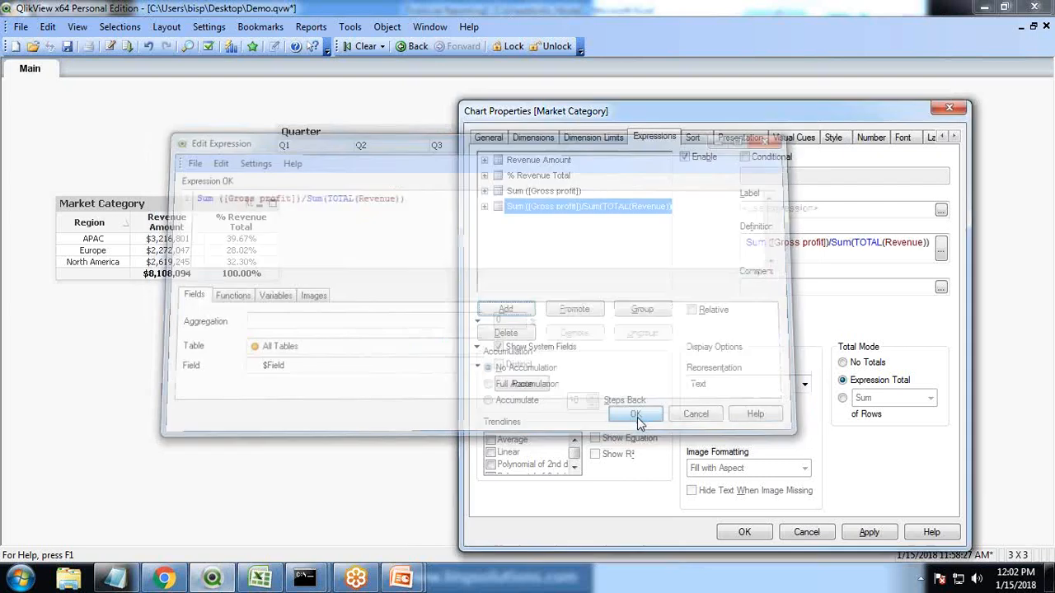
- Check the column name in Excel and label the Sum ([Gross profit]) expression Market Gross Profit
key(Up)
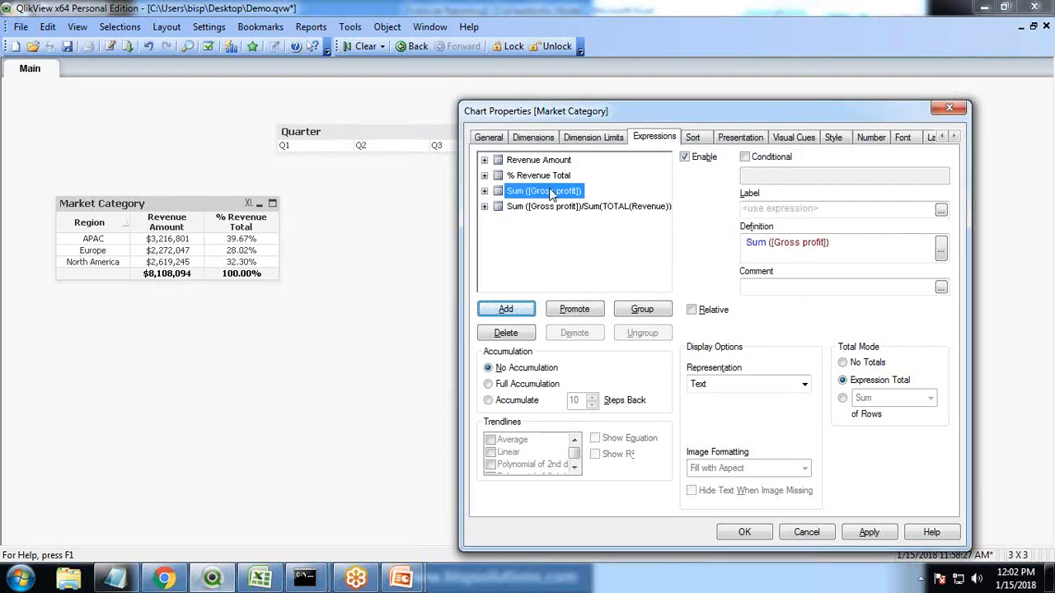
click(787, 208)
key(alt+Tab)
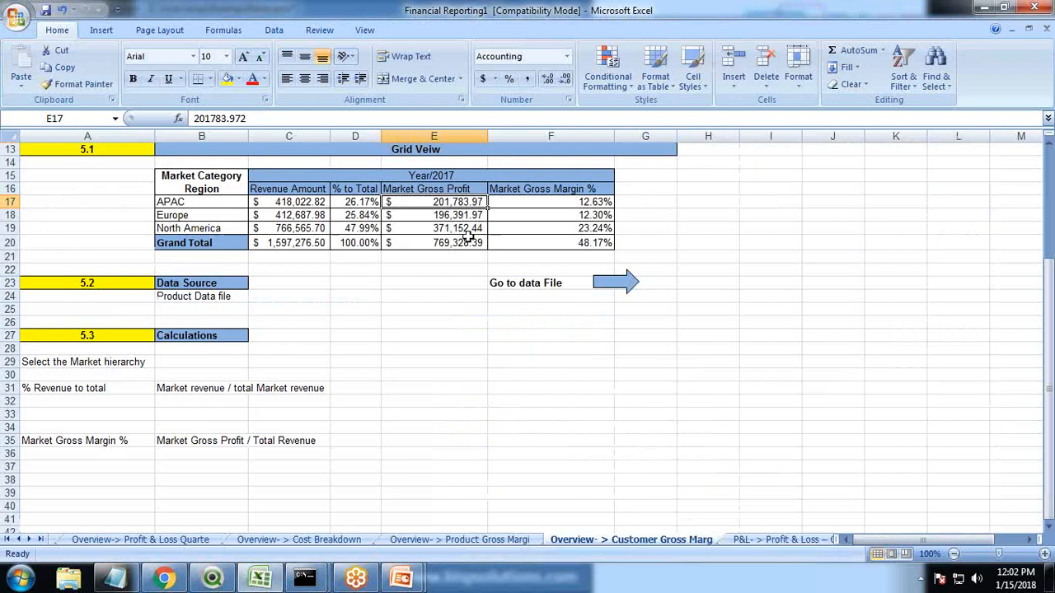
key(alt+Tab)
text(MArke)
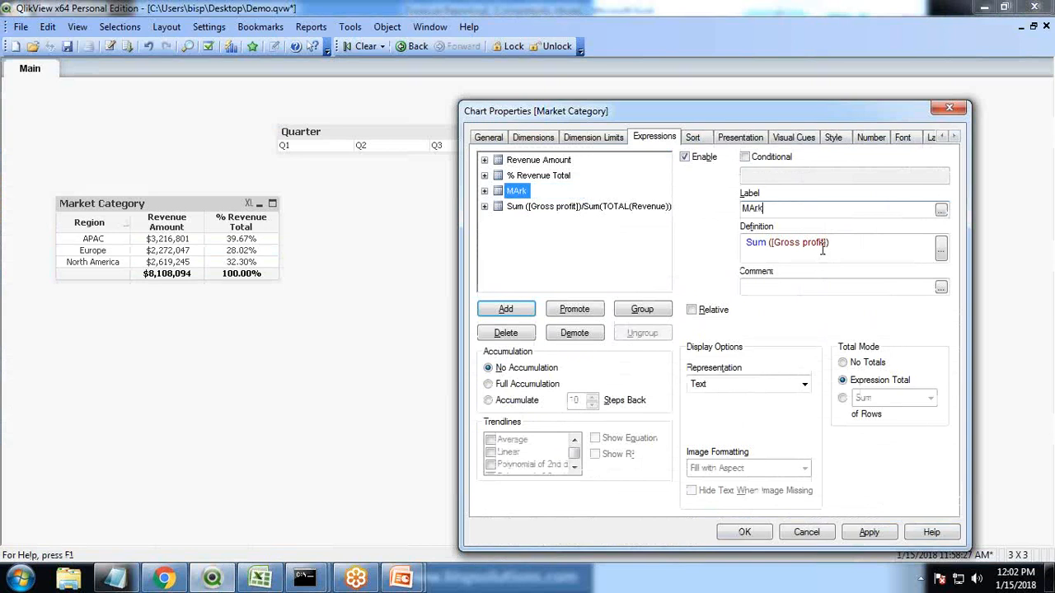
key(BackSpace)
key(BackSpace)
key(BackSpace)
key(BackSpace)
key(BackSpace)
text(arket Gross Profit)
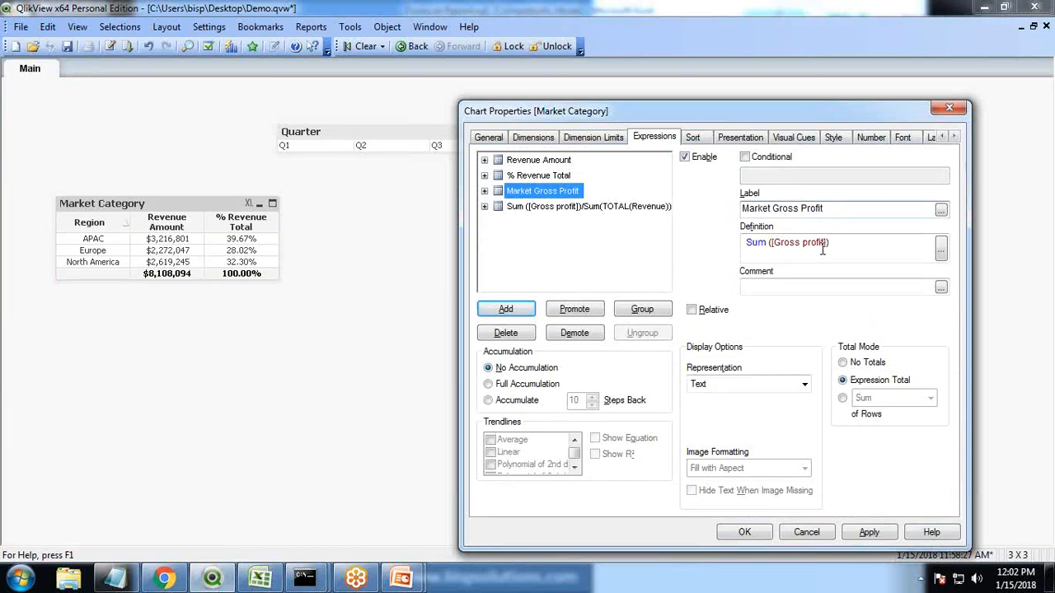
- Label the gross profit to total revenue ratio expression Market Gross Margin % and apply the changes
click(560, 206)
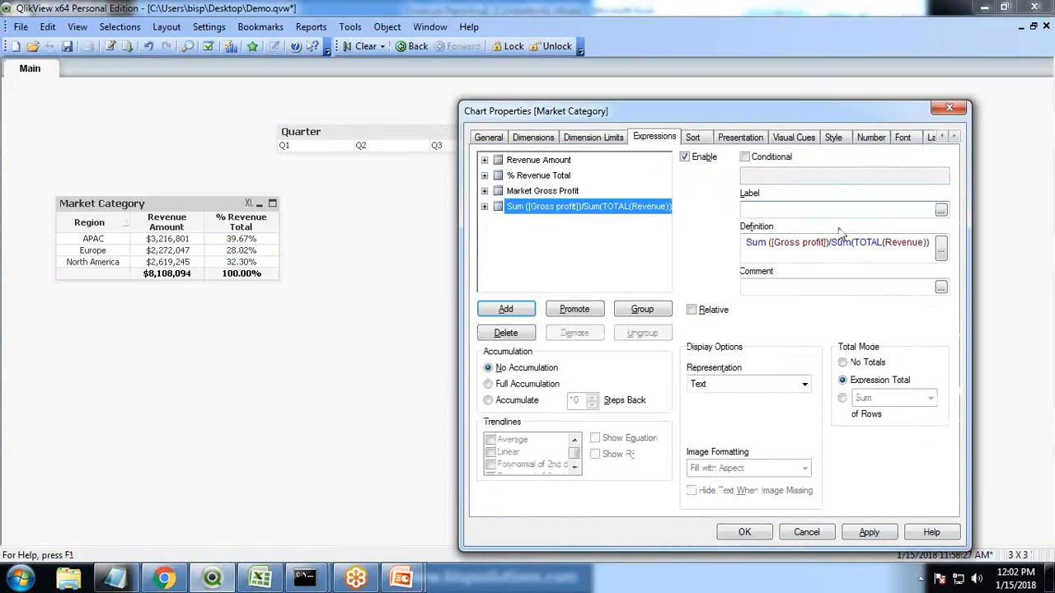
text(Mark)
key(BackSpace)
text(ket )
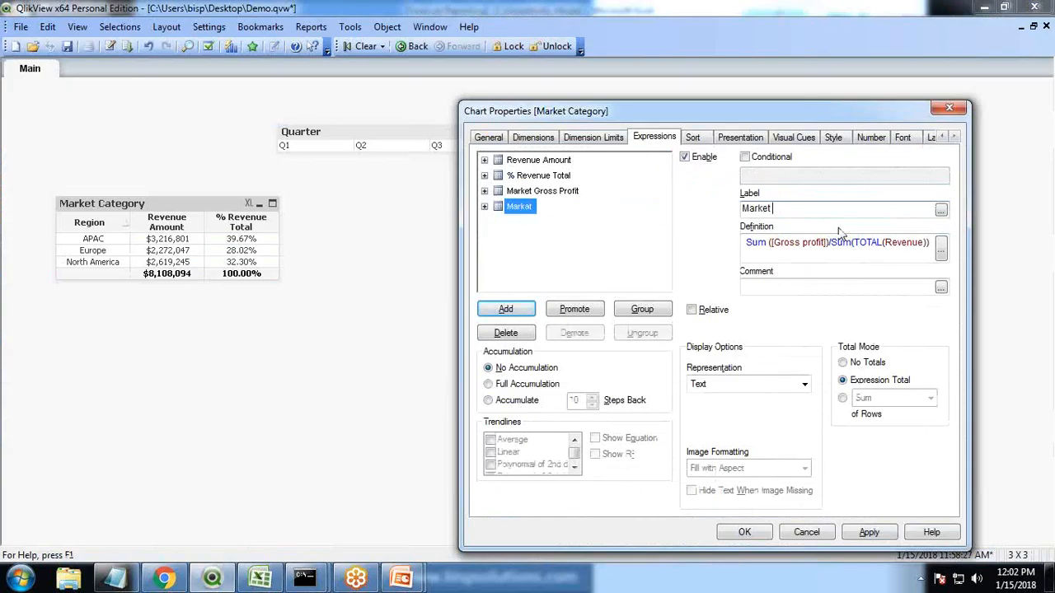
text(Gross Margin %)
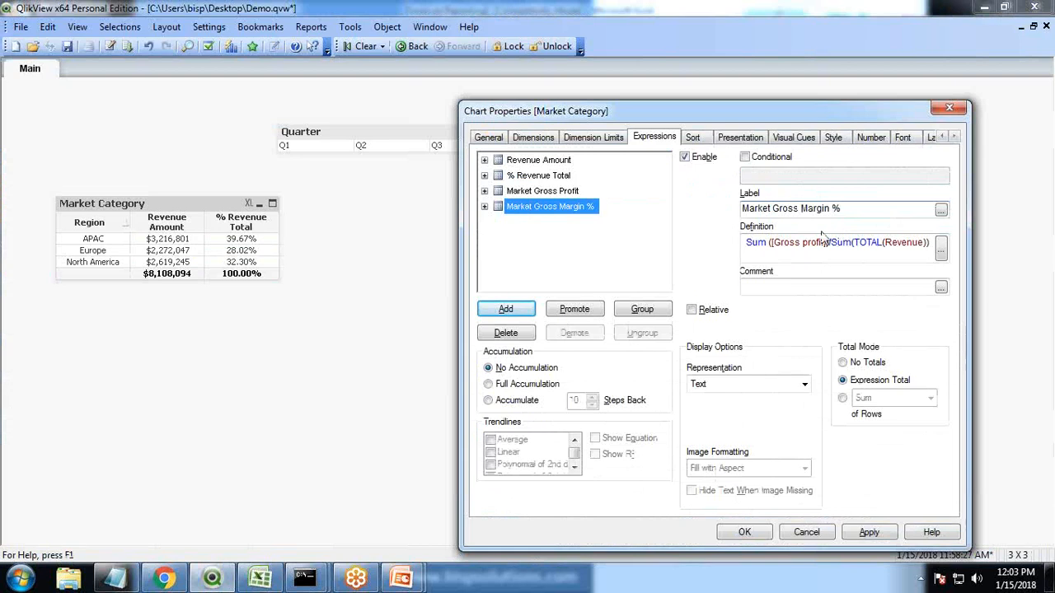
click(865, 533)
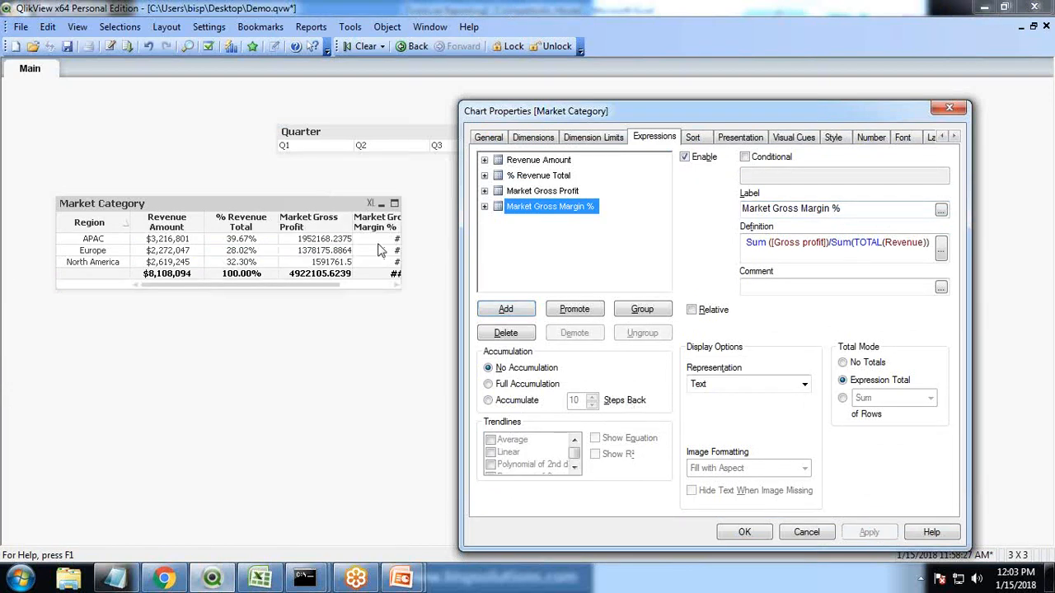
- Format Market Gross Profit as money with the pattern $#,##0;($#,##0) and apply it
drag(792, 112, 776, 105)
click(855, 132)
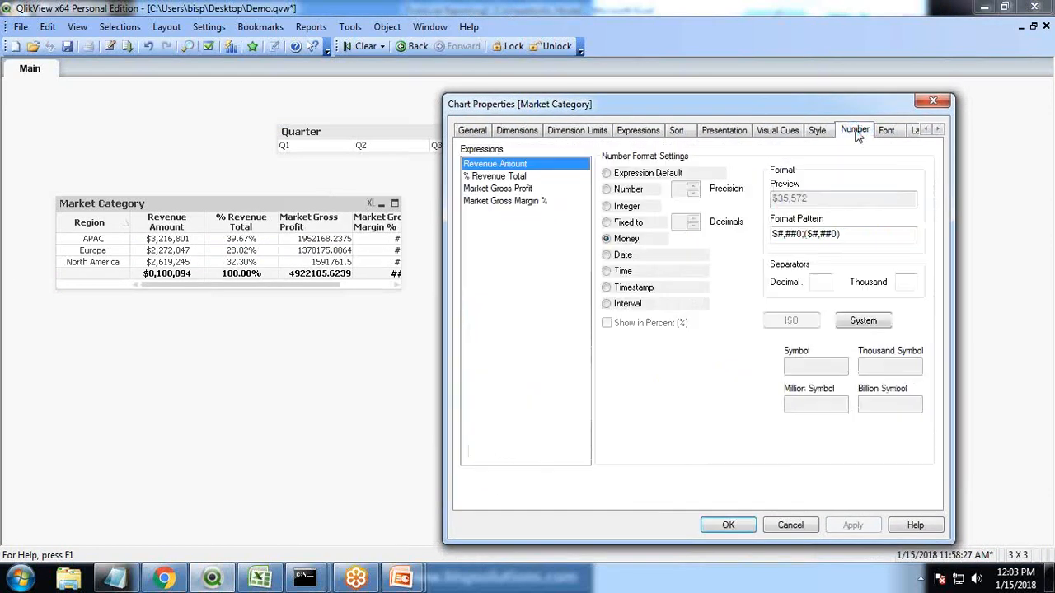
click(527, 189)
click(607, 239)
click(813, 234)
key(BackSpace)
key(BackSpace)
key(BackSpace)
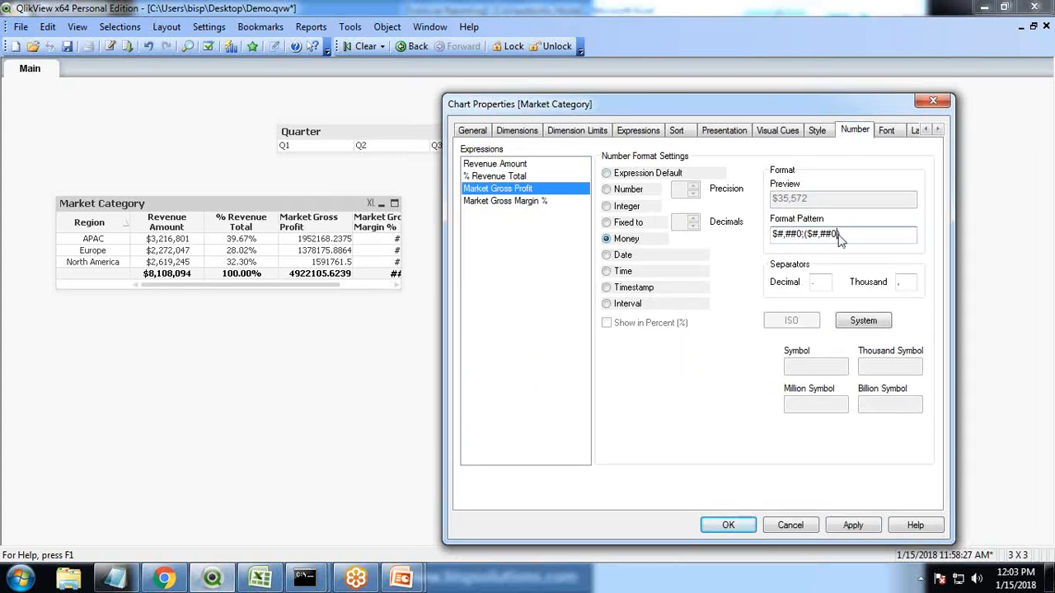
click(852, 525)
- Format Market Gross Margin % as a percentage fixed to 2 decimals and close the chart properties
click(511, 206)
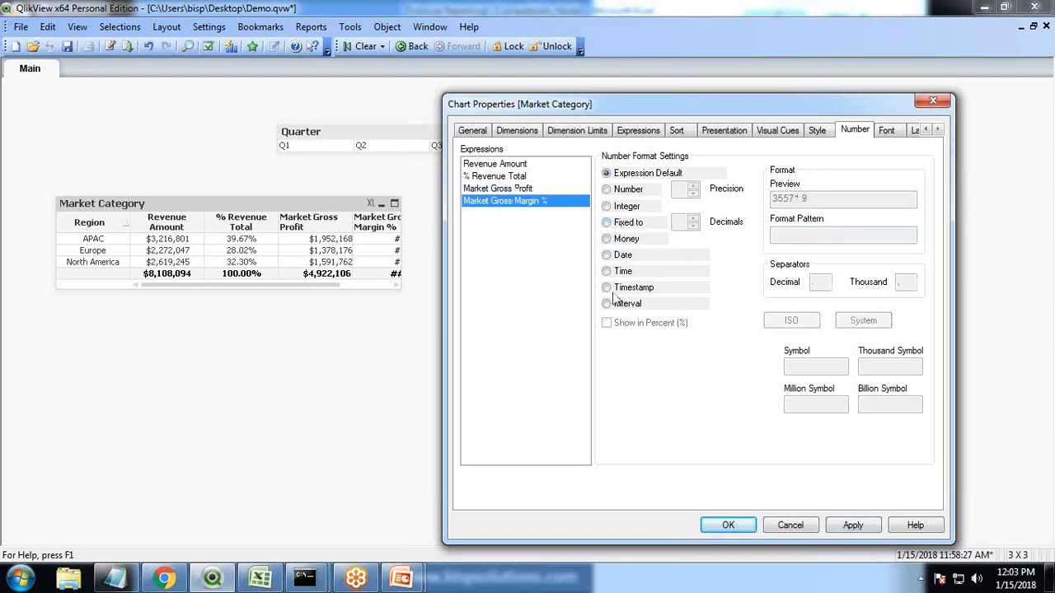
click(607, 222)
click(693, 219)
click(693, 219)
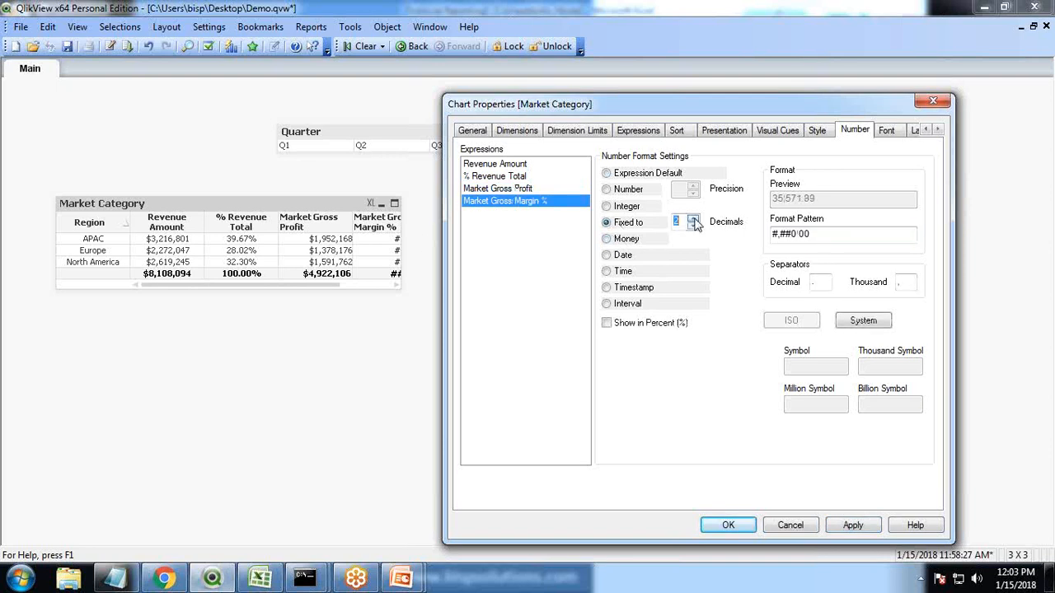
click(607, 322)
click(852, 525)
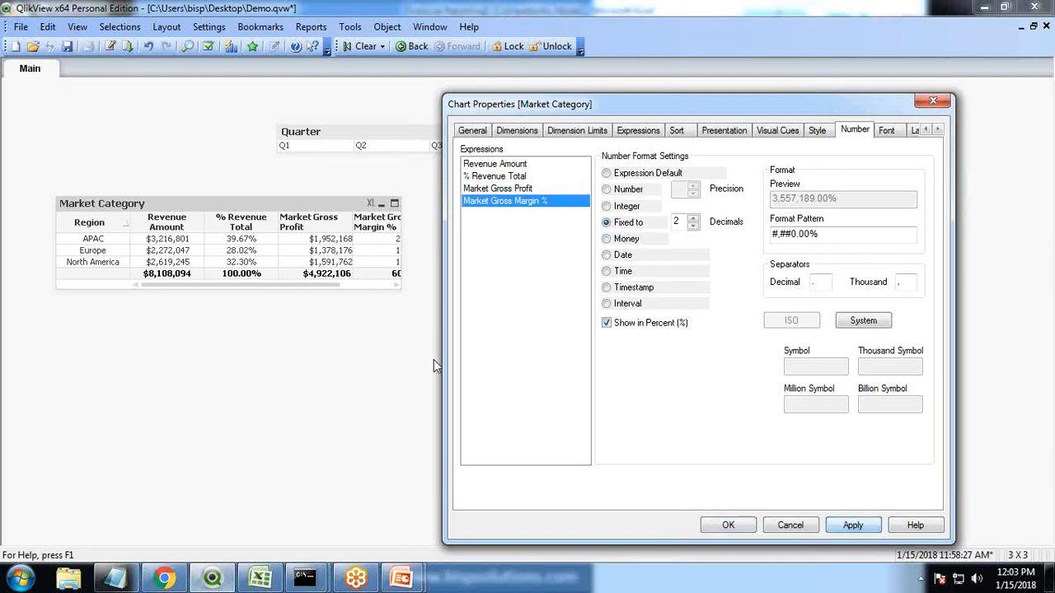
click(722, 525)
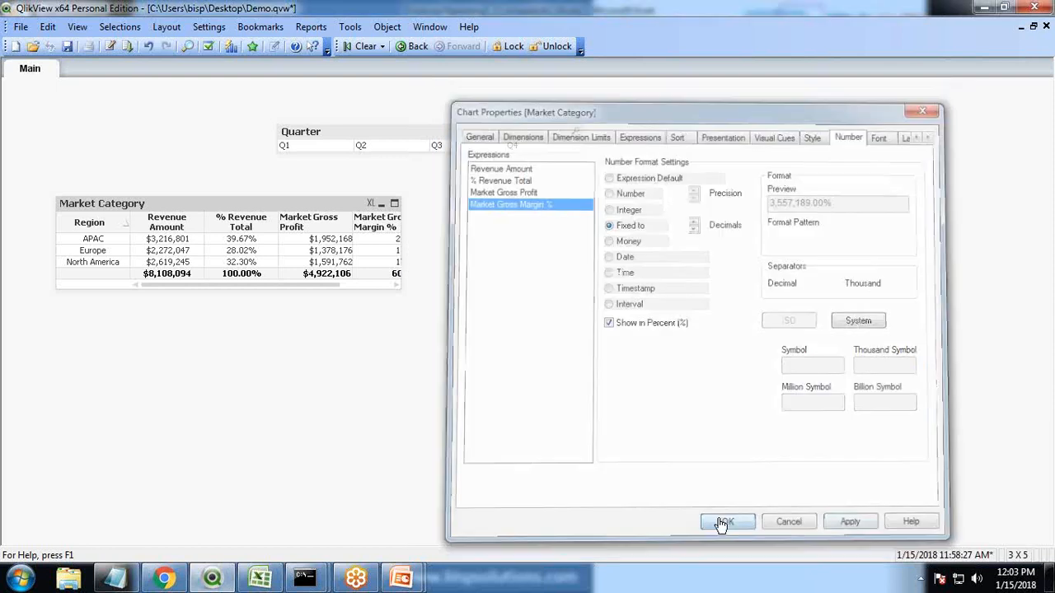
- Widen the Market Category table to fit all its columns and center the Market Gross Profit label and numeric data
drag(402, 227, 441, 227)
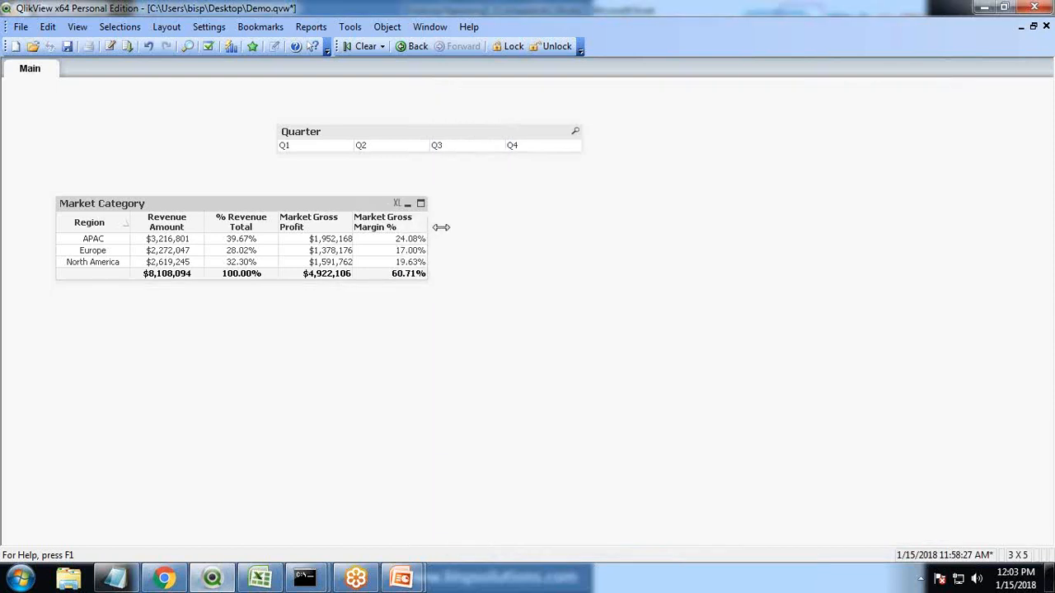
right_click(304, 206)
click(307, 210)
drag(465, 61, 666, 109)
click(754, 141)
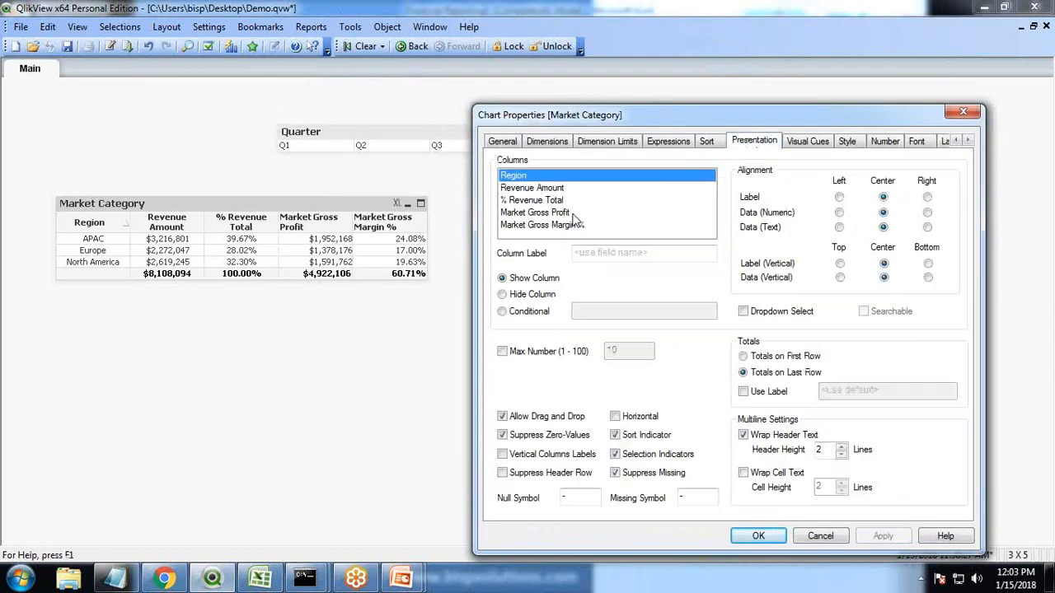
click(575, 216)
click(884, 199)
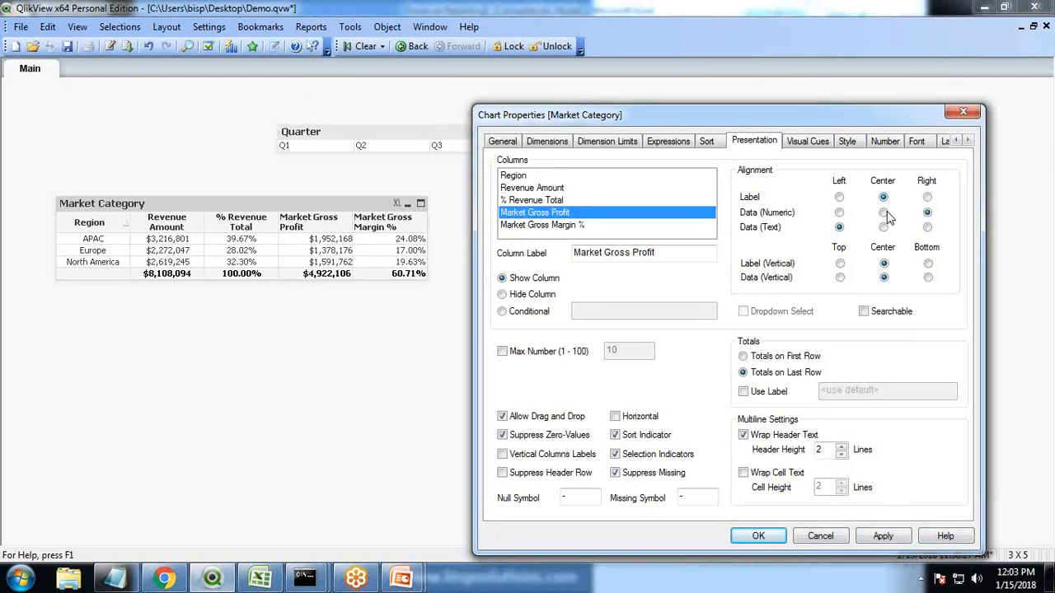
- Center the Market Gross Margin % label and numeric data, apply the alignment changes and close the chart properties
click(568, 225)
click(883, 197)
click(883, 213)
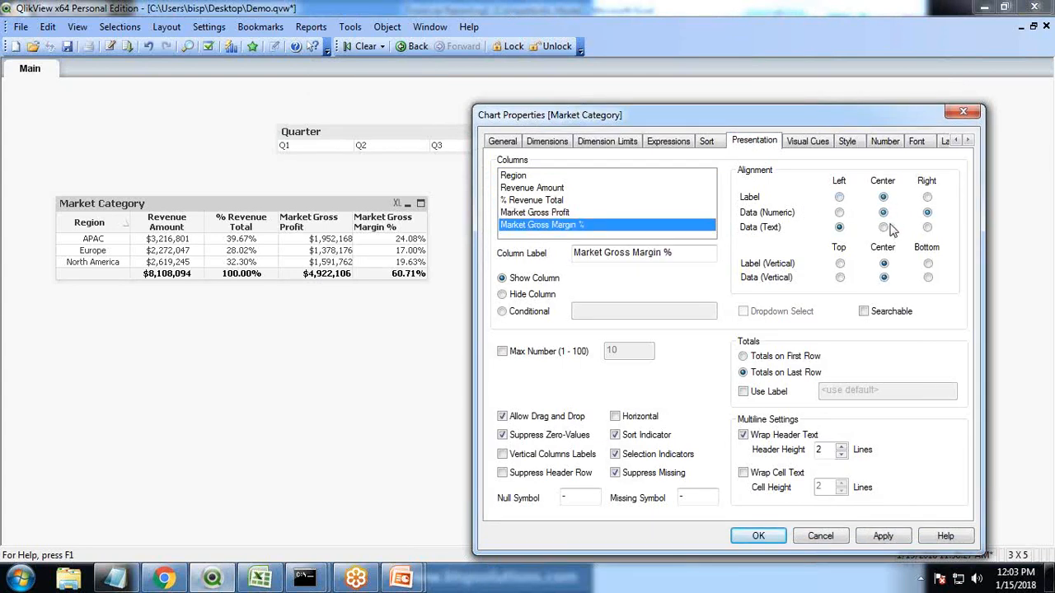
click(883, 537)
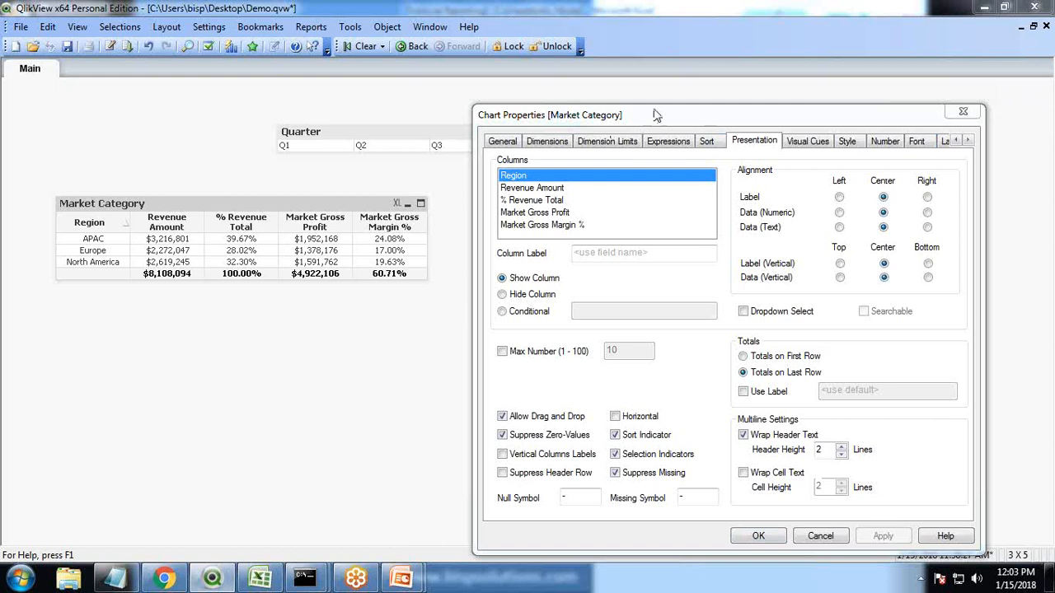
click(759, 537)
- Move the Market Category table beneath the Quarter list box and set its window title to Market Category Year /2017
drag(220, 205, 397, 216)
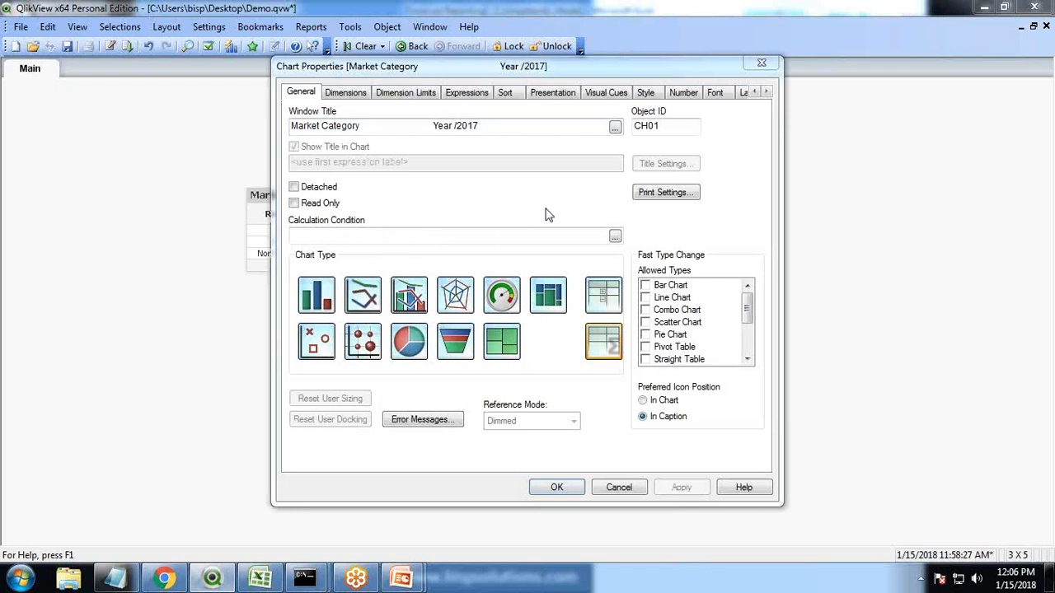
drag(477, 76, 455, 112)
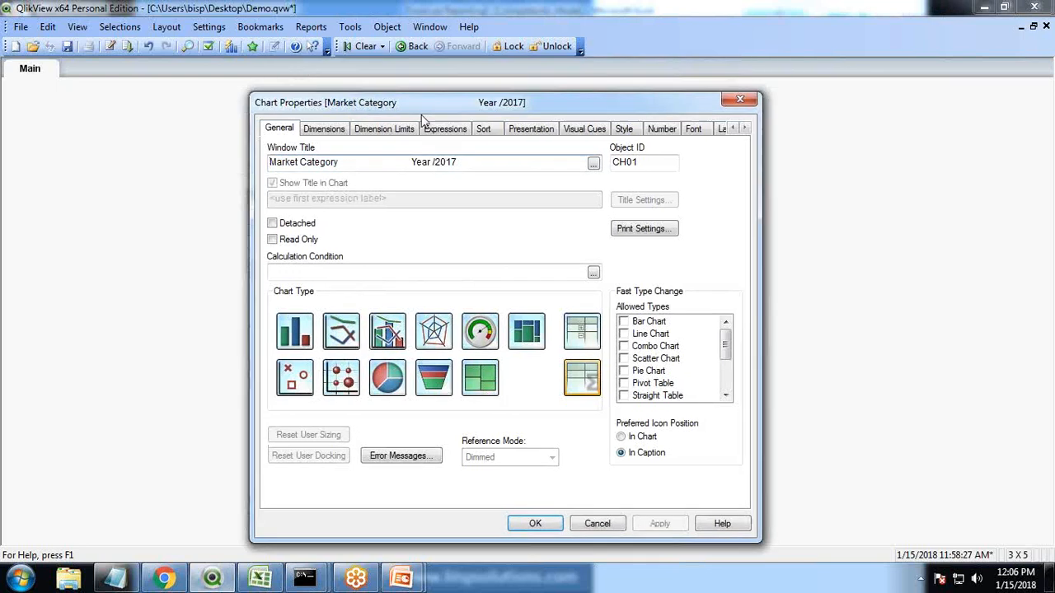
drag(349, 163, 278, 164)
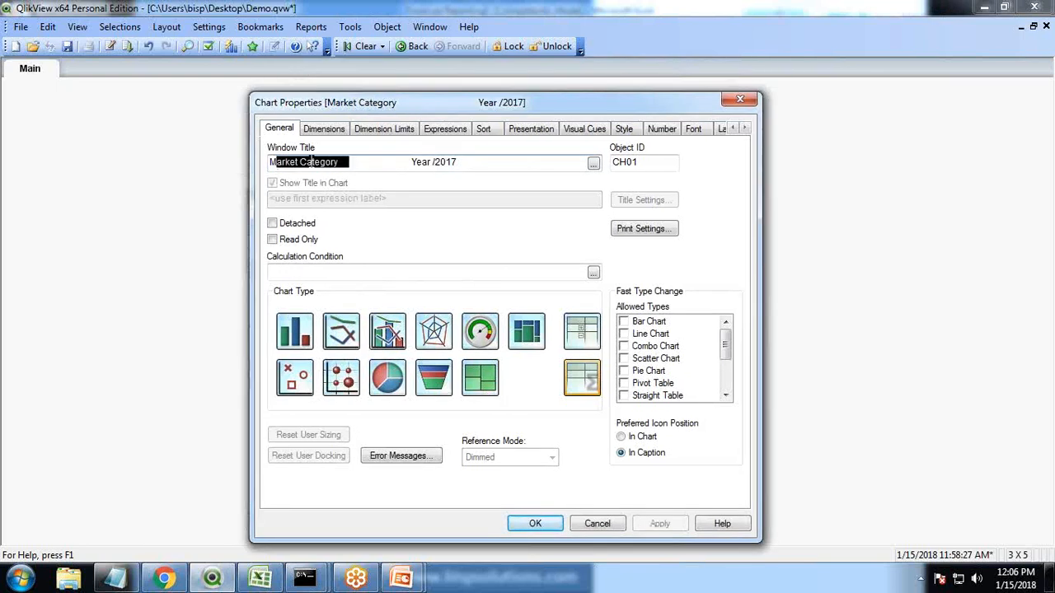
drag(412, 164, 465, 171)
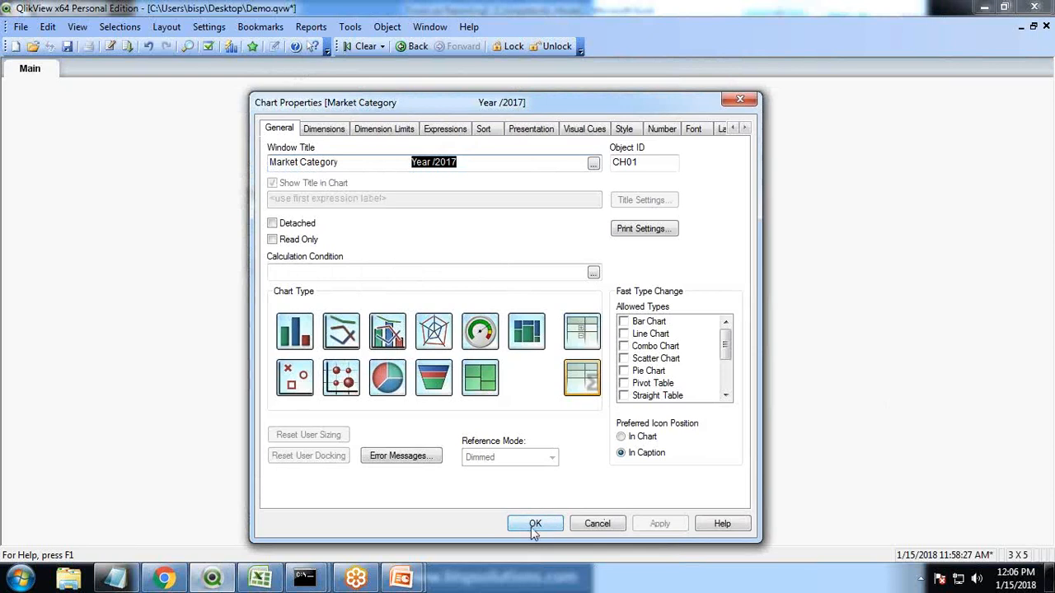
click(534, 524)
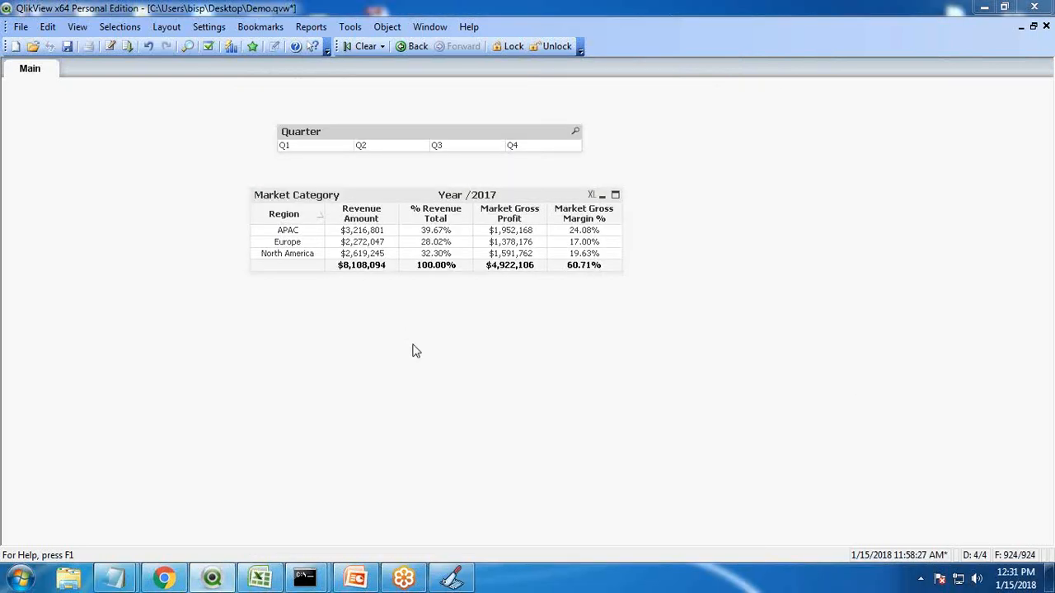
- Check the required grid layout in Excel, return to QlikView and center the Quarter list box above the table
click(260, 578)
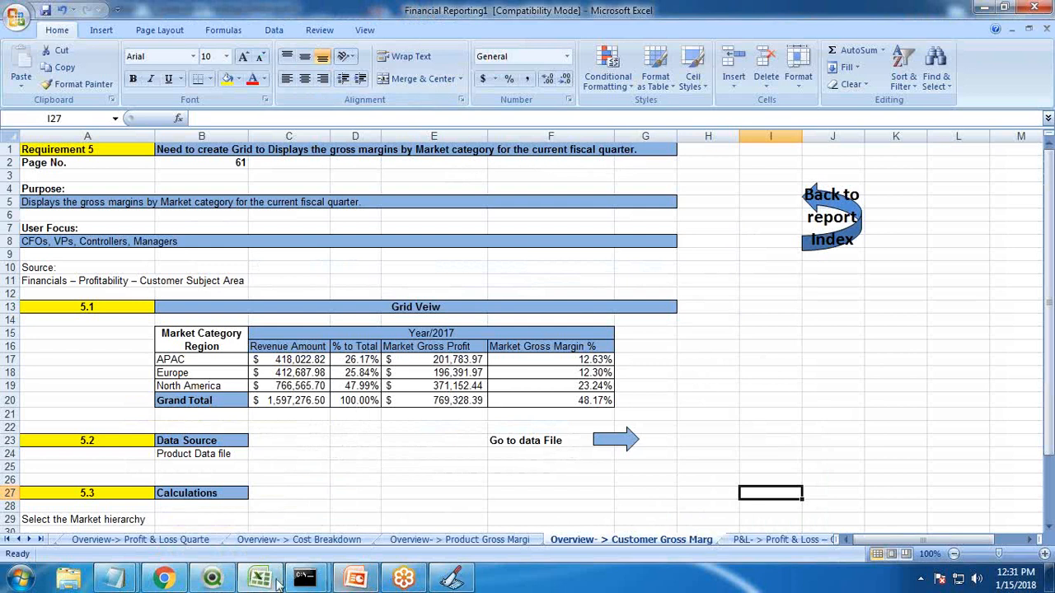
click(212, 578)
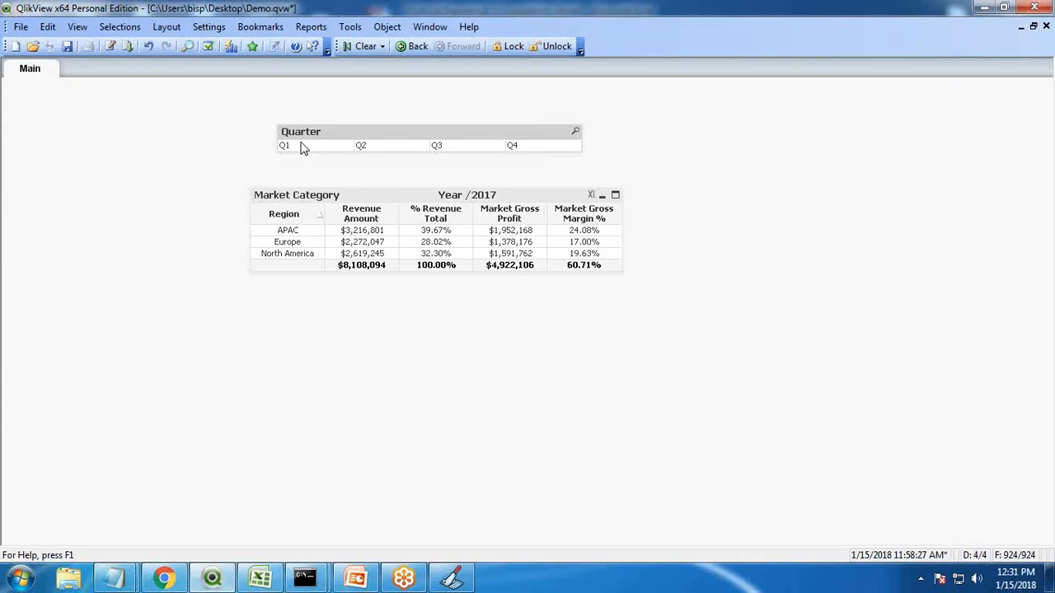
drag(390, 137, 404, 135)
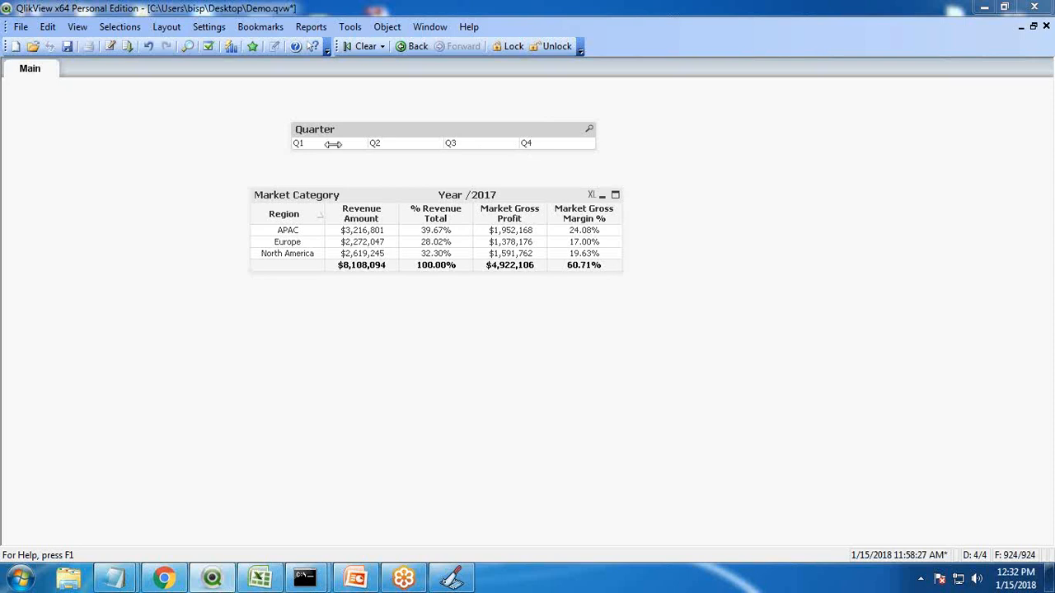
- Test the report's quarter filter by selecting Q1, Q2, Q3 and Q4 in turn, ending on Q1
click(290, 145)
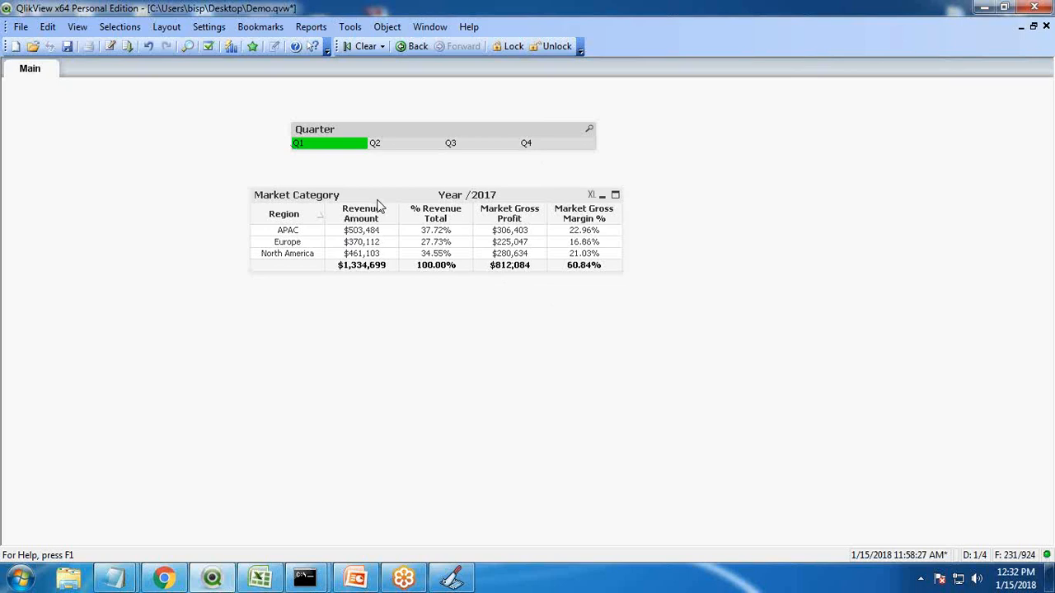
click(394, 146)
click(477, 150)
click(544, 147)
click(315, 150)
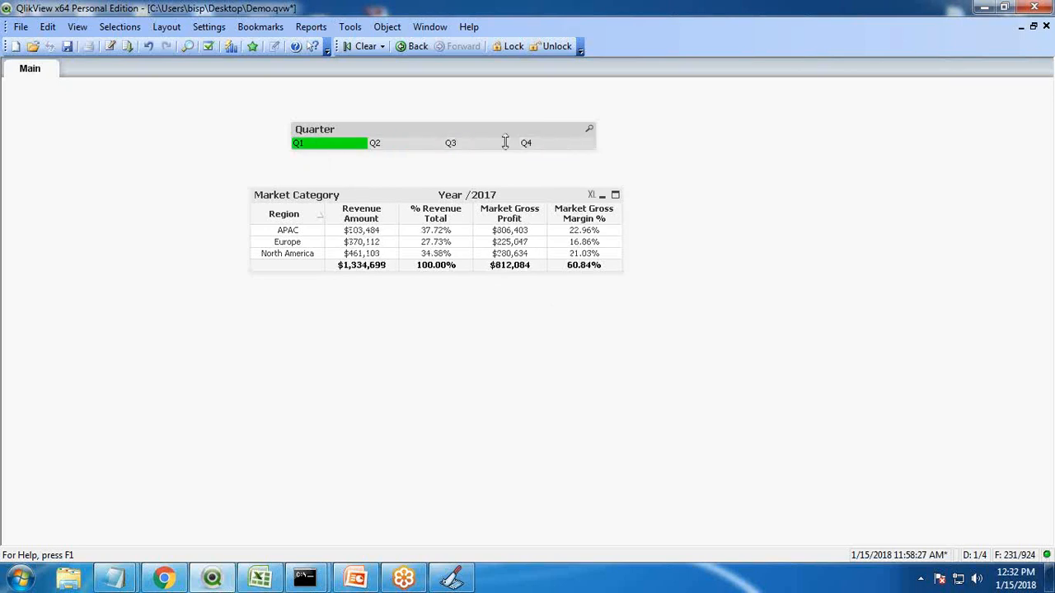